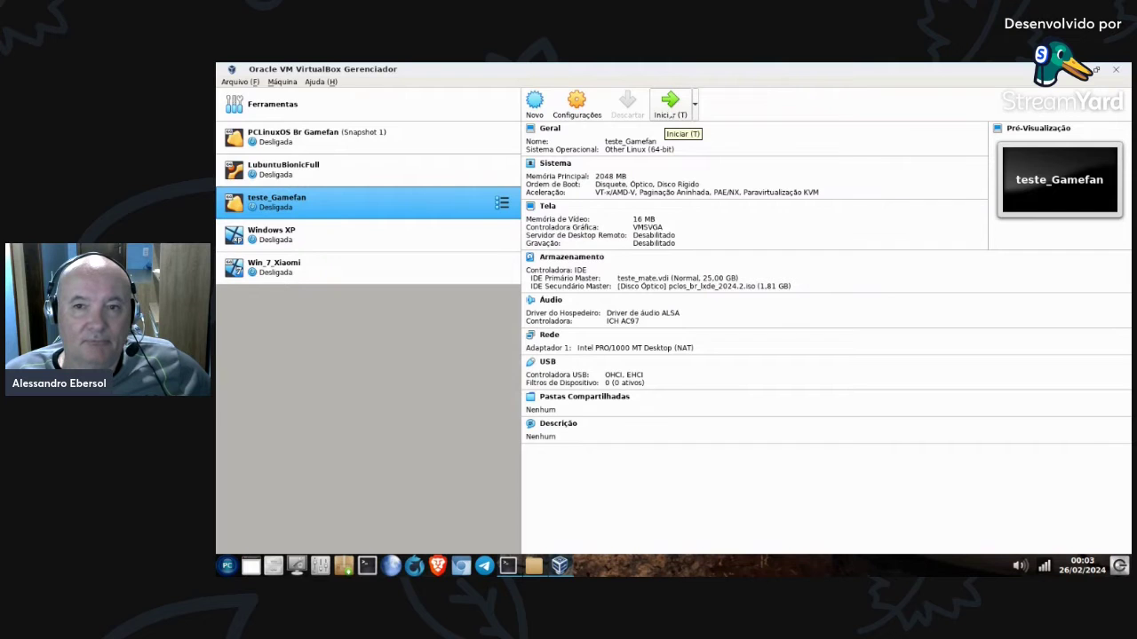
Step: Start the teste_Gamefan virtual machine and boot it with the LiveCD entry
{"action": "left_click", "coordinate": [672, 114]}
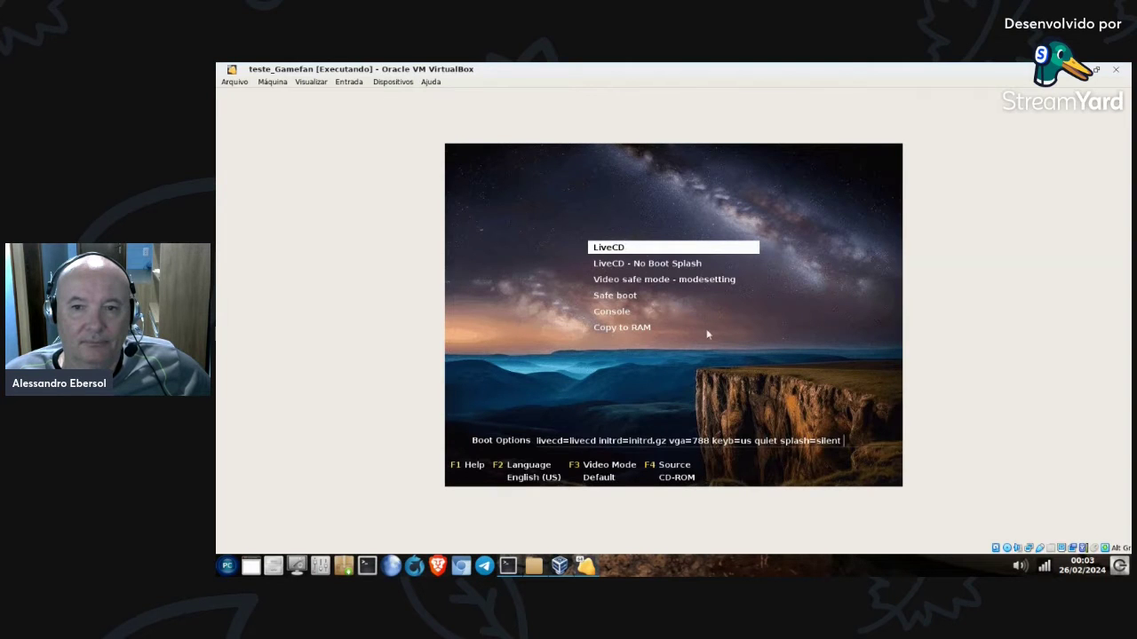
{"action": "key", "text": "Down"}
{"action": "key", "text": "Down"}
{"action": "key", "text": "Down"}
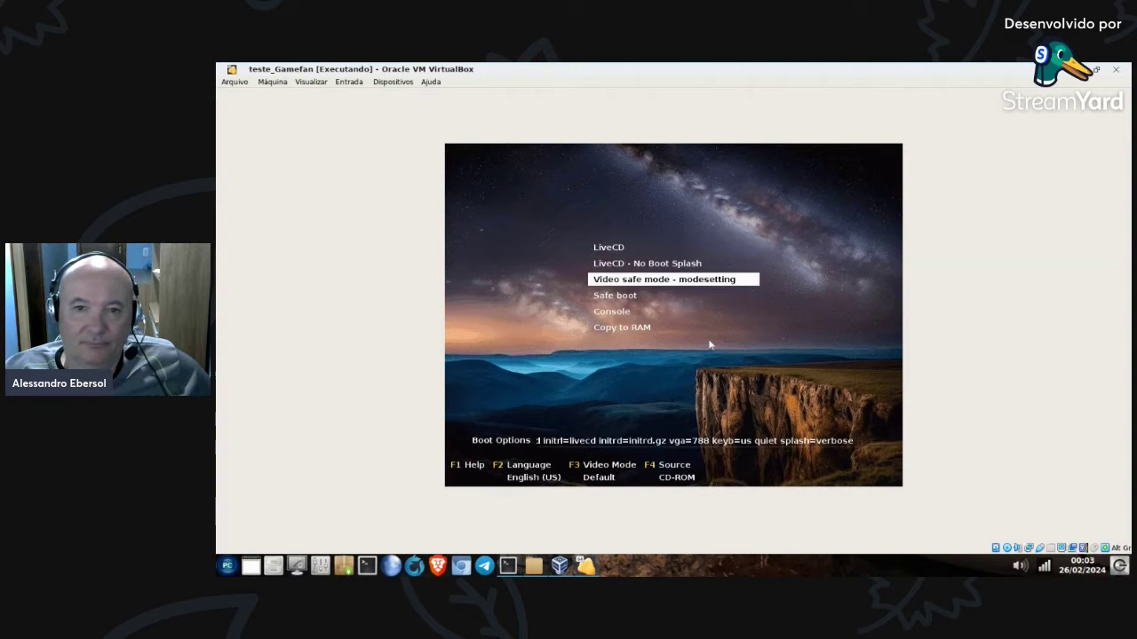
{"action": "key", "text": "Down"}
{"action": "key", "text": "Down"}
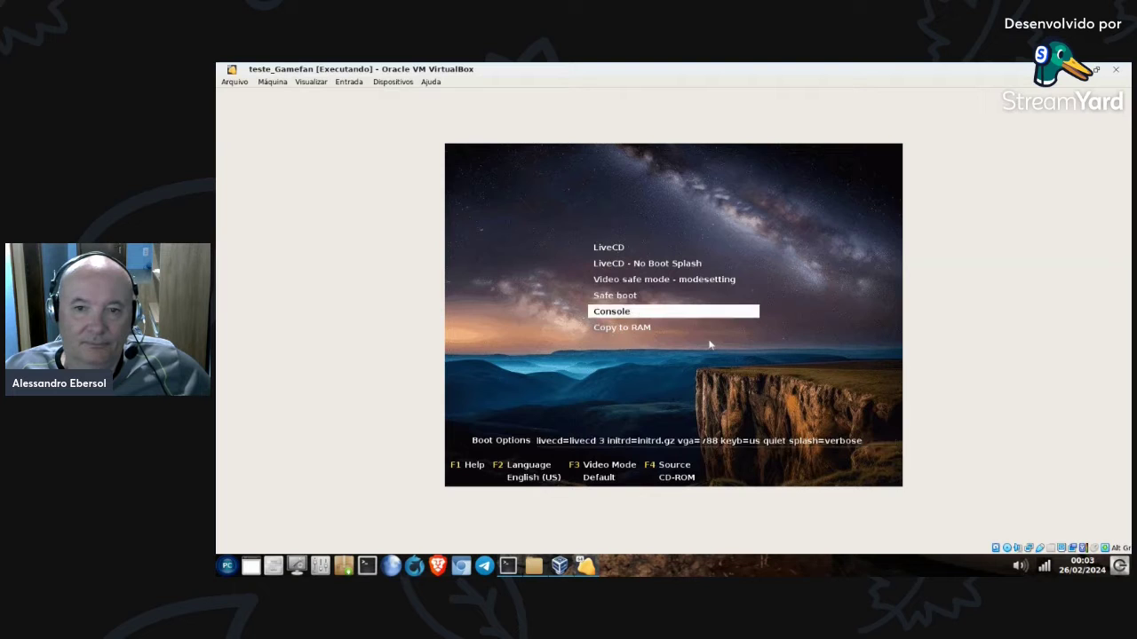
{"action": "key", "text": "Up"}
{"action": "key", "text": "Up"}
{"action": "key", "text": "Up"}
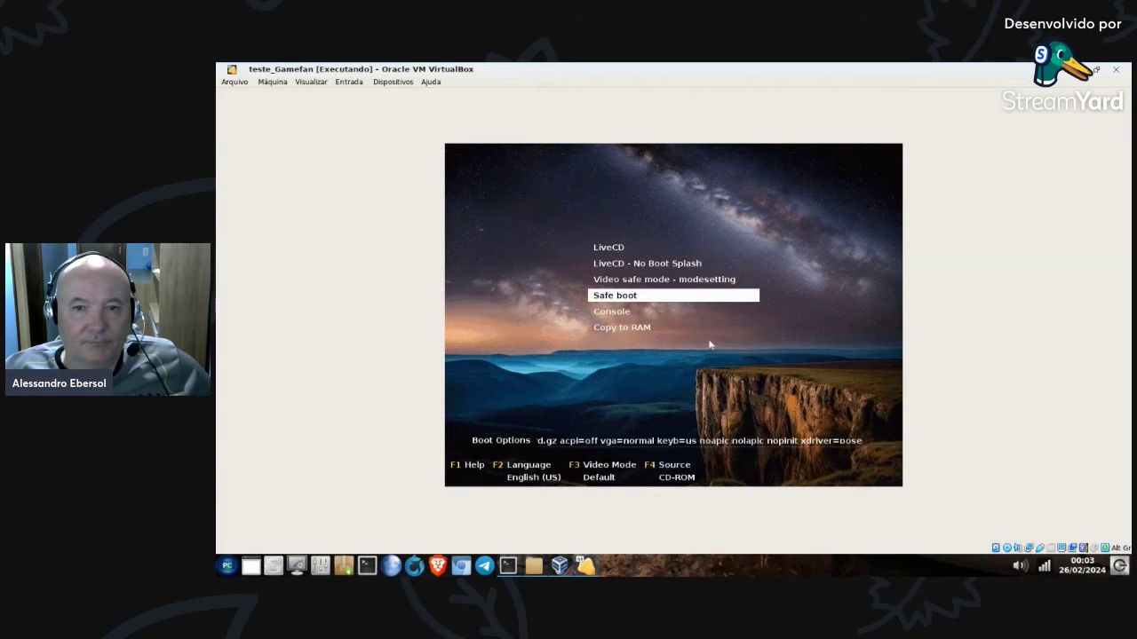
{"action": "key", "text": "Up"}
{"action": "key", "text": "Up"}
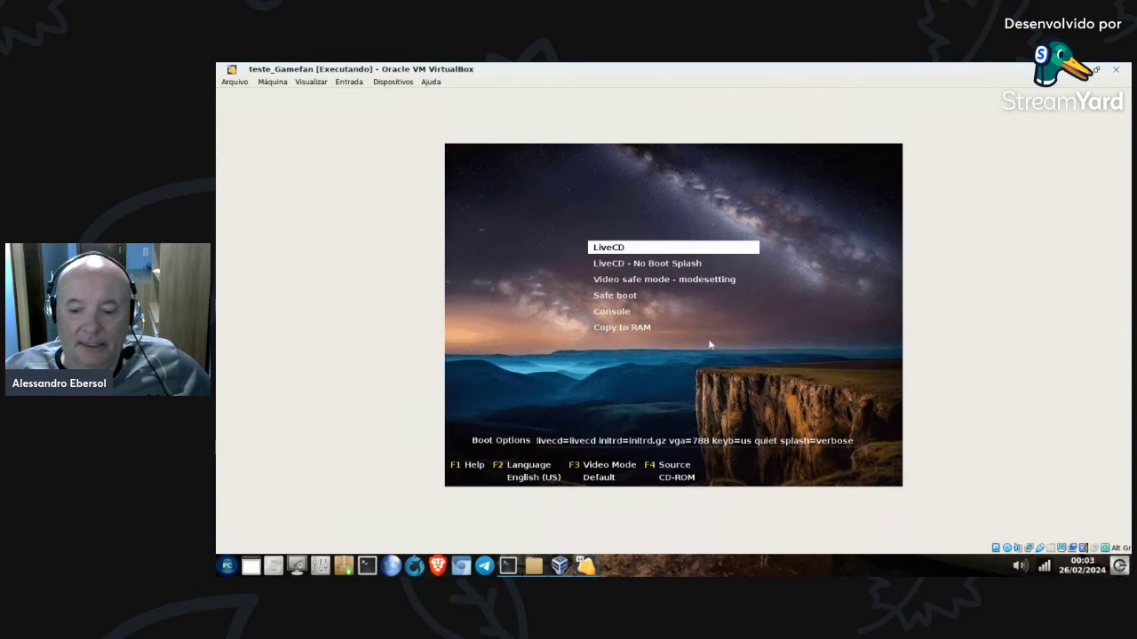
{"action": "key", "text": "Return"}
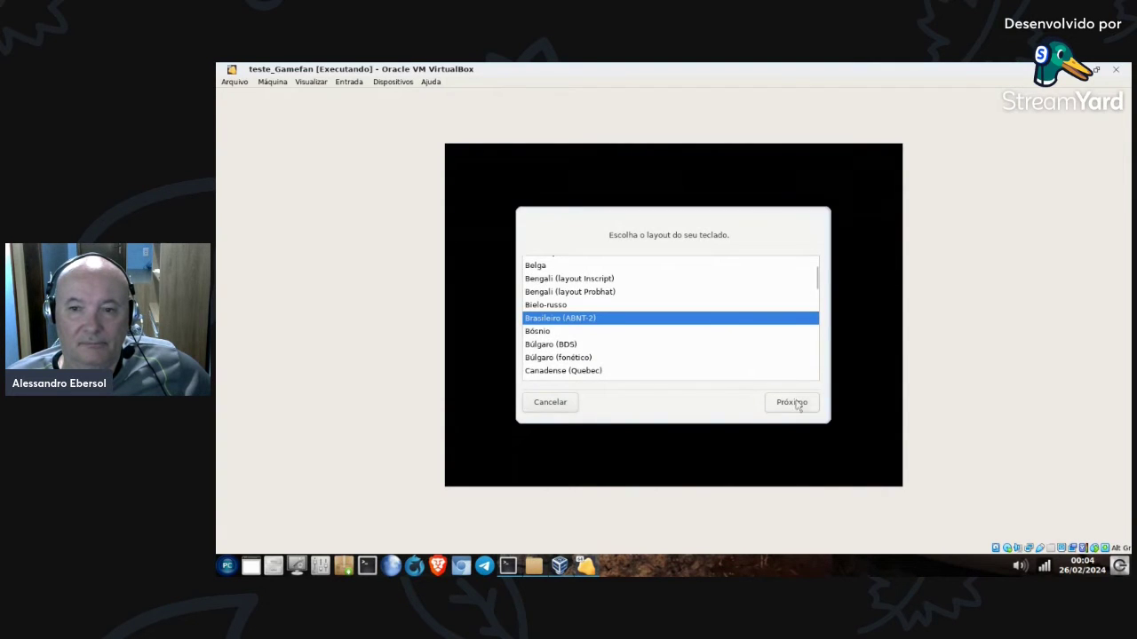
Step: Accept the Brasileiro (ABNT-2) keyboard layout, then dismiss the default browser prompt and close the Pale Moon welcome page
{"action": "left_click", "coordinate": [791, 402]}
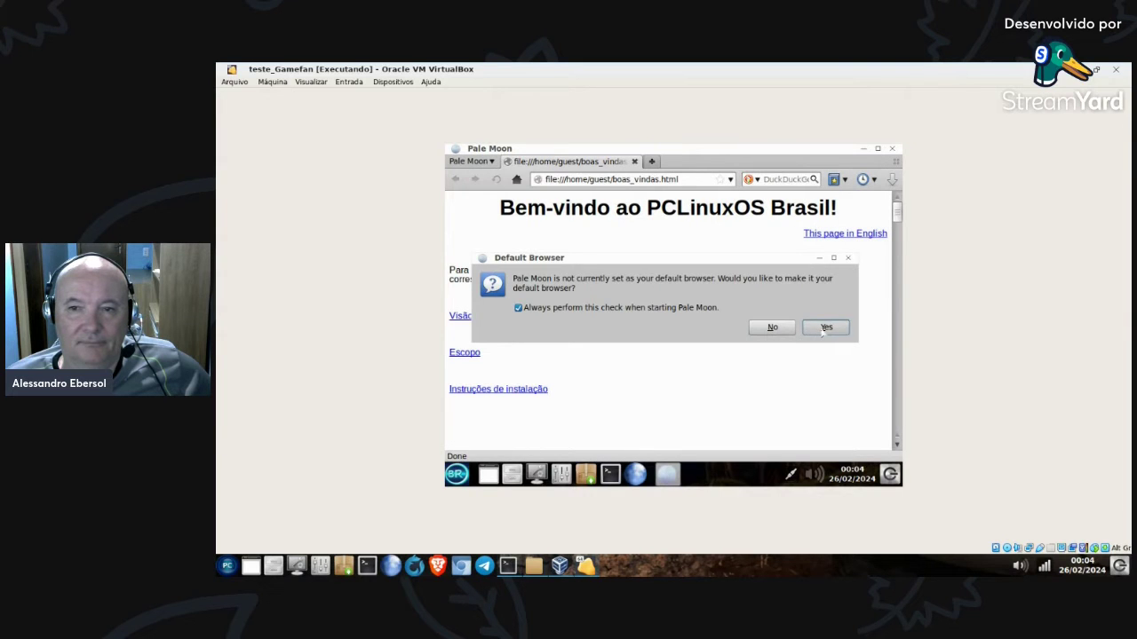
{"action": "left_click", "coordinate": [803, 329]}
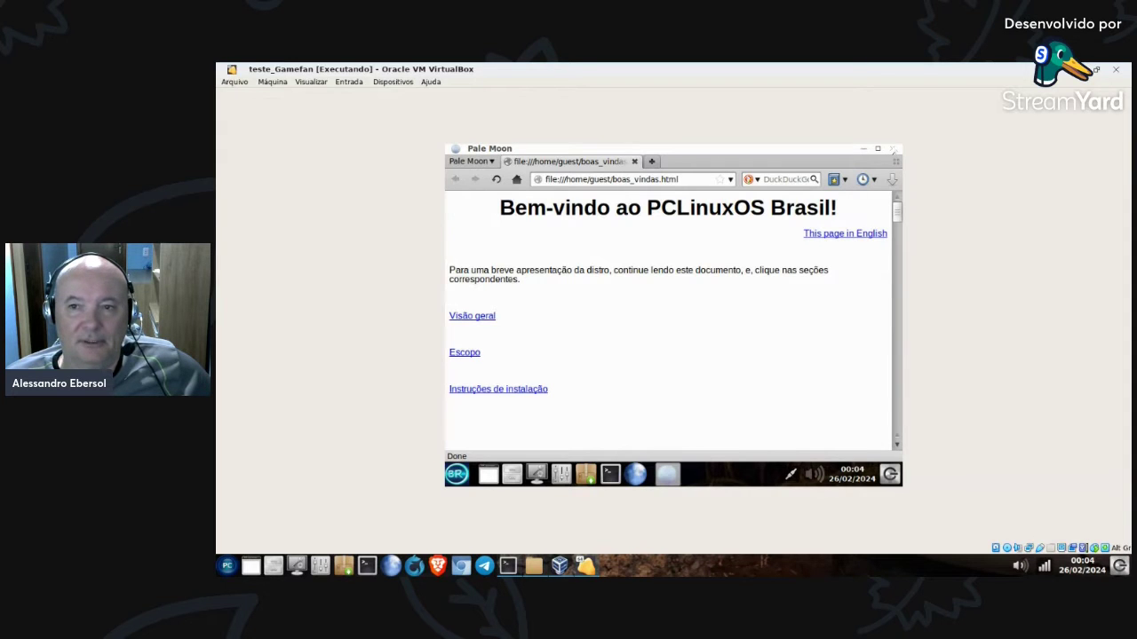
{"action": "left_click", "coordinate": [893, 149]}
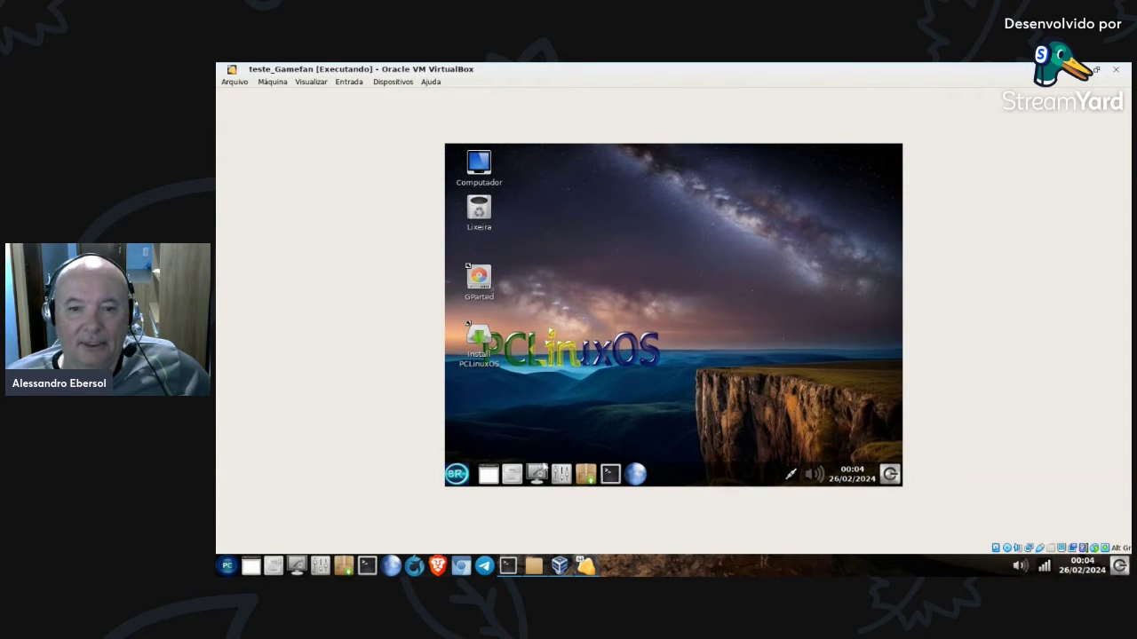
Step: Set the live desktop's monitor resolution to 1360x768, keep the change and close the LXDE Control Center
{"action": "left_click", "coordinate": [536, 473]}
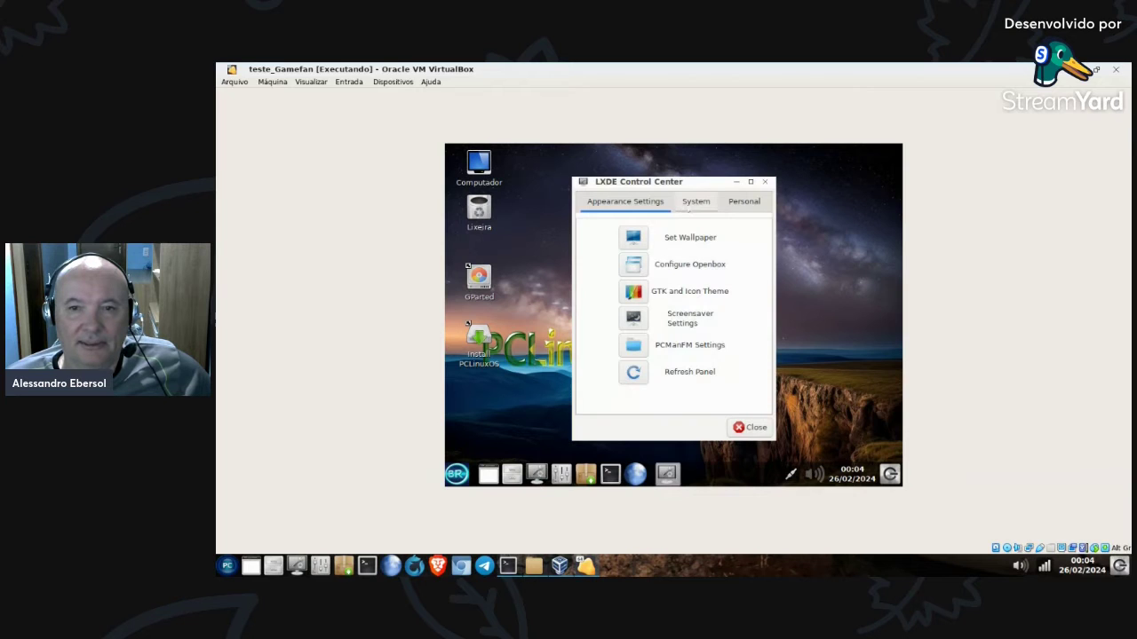
{"action": "left_click", "coordinate": [696, 201]}
{"action": "left_click", "coordinate": [634, 400]}
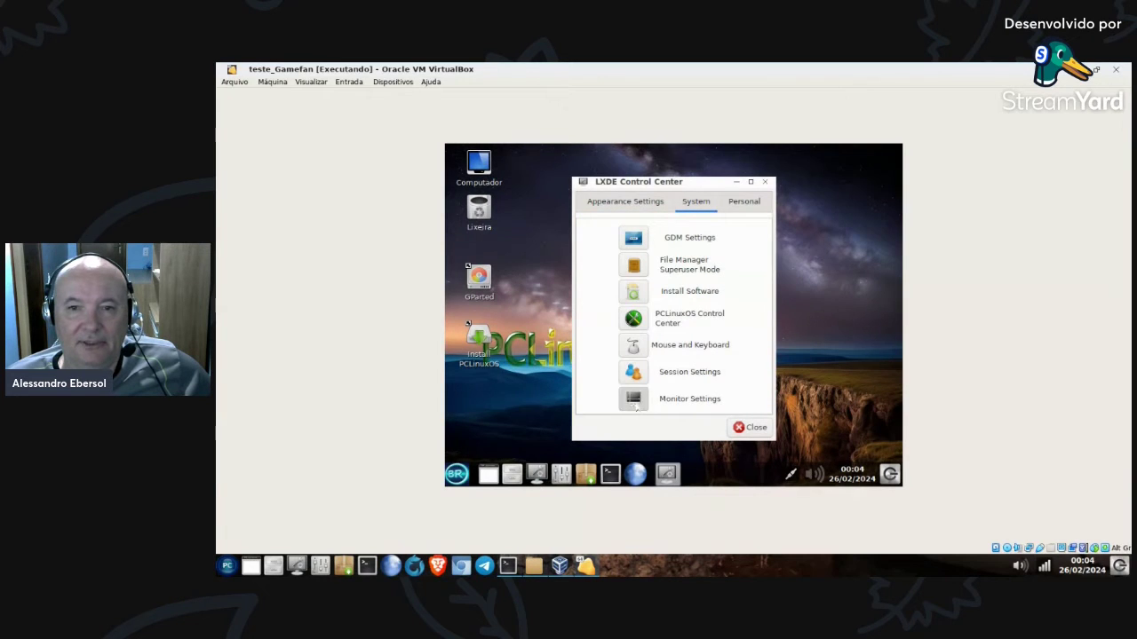
{"action": "left_click", "coordinate": [660, 311]}
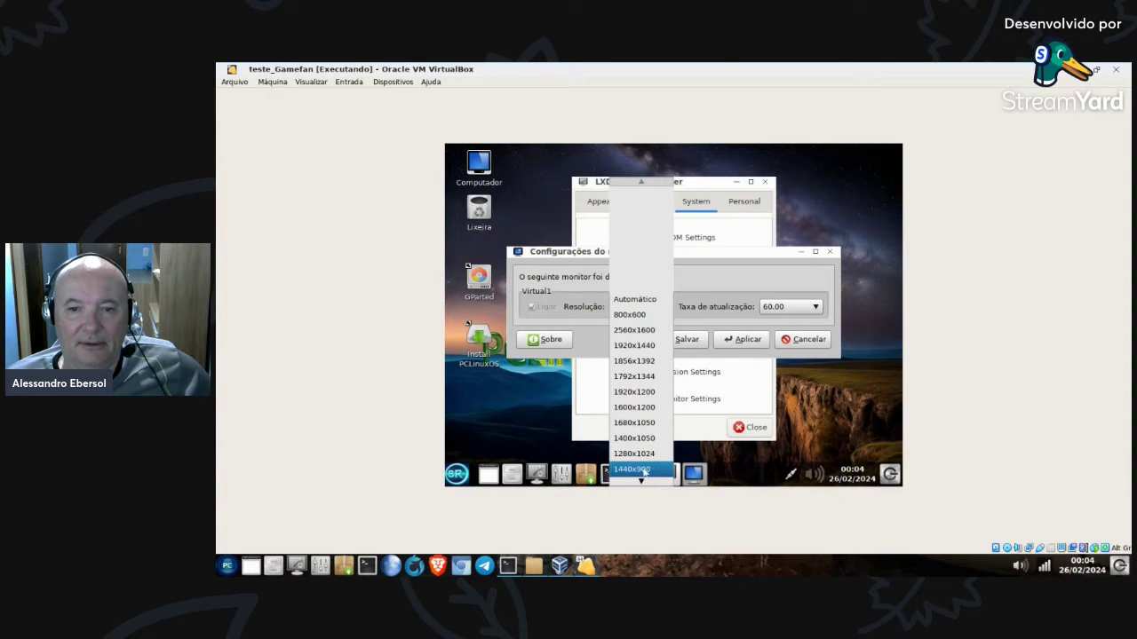
{"action": "scroll", "coordinate": [634, 471], "scroll_direction": "down", "scroll_amount": 3}
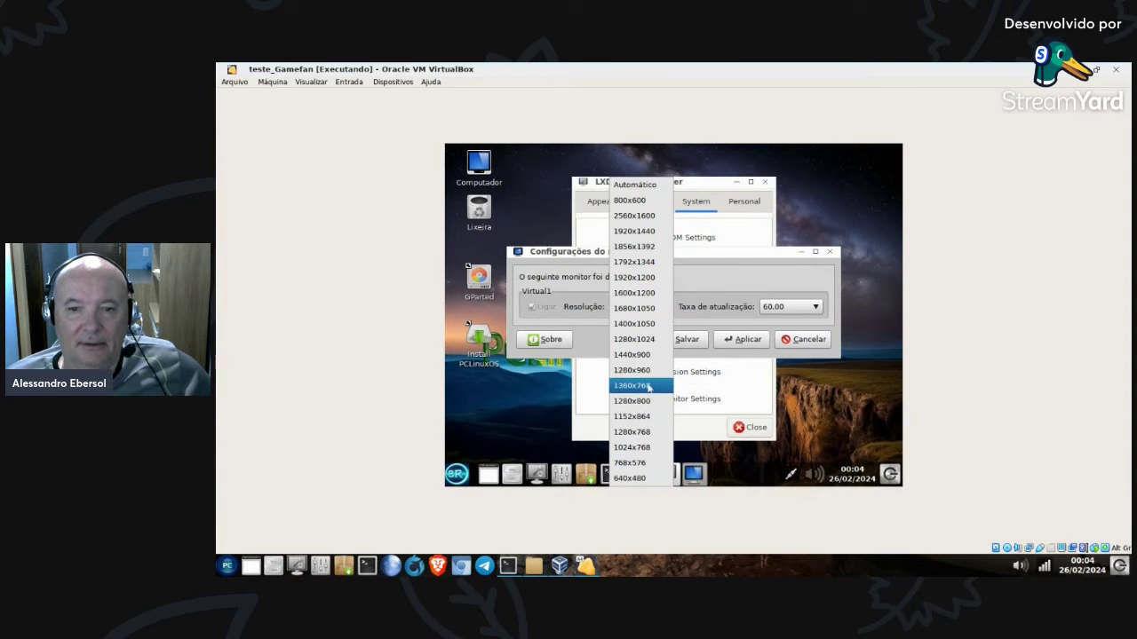
{"action": "left_click", "coordinate": [648, 387]}
{"action": "left_click", "coordinate": [738, 340]}
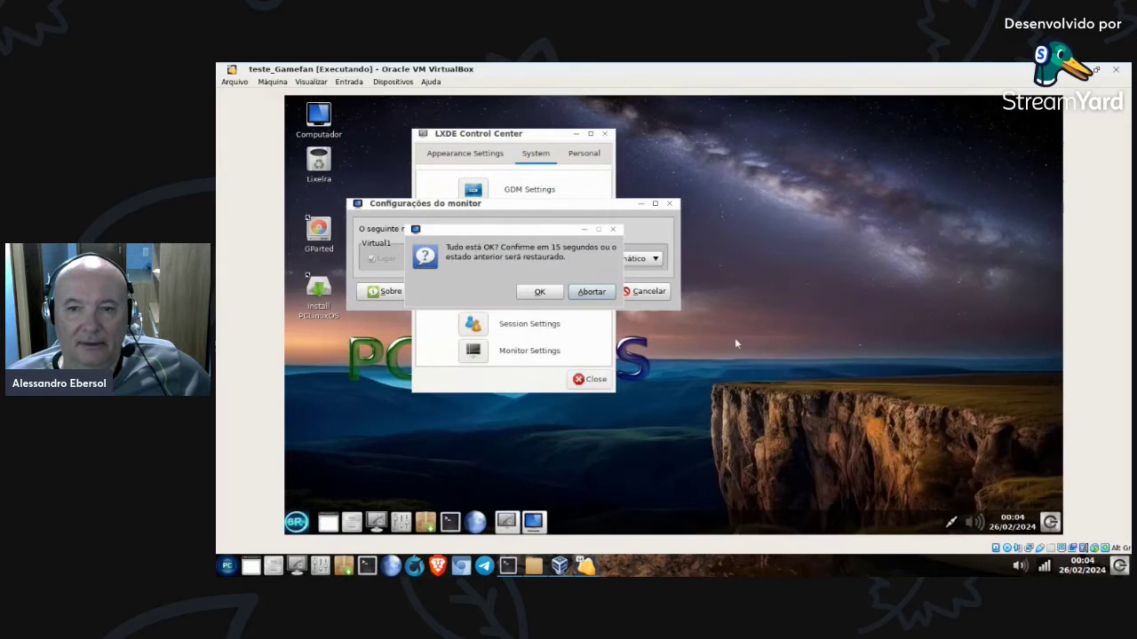
{"action": "left_click", "coordinate": [539, 291]}
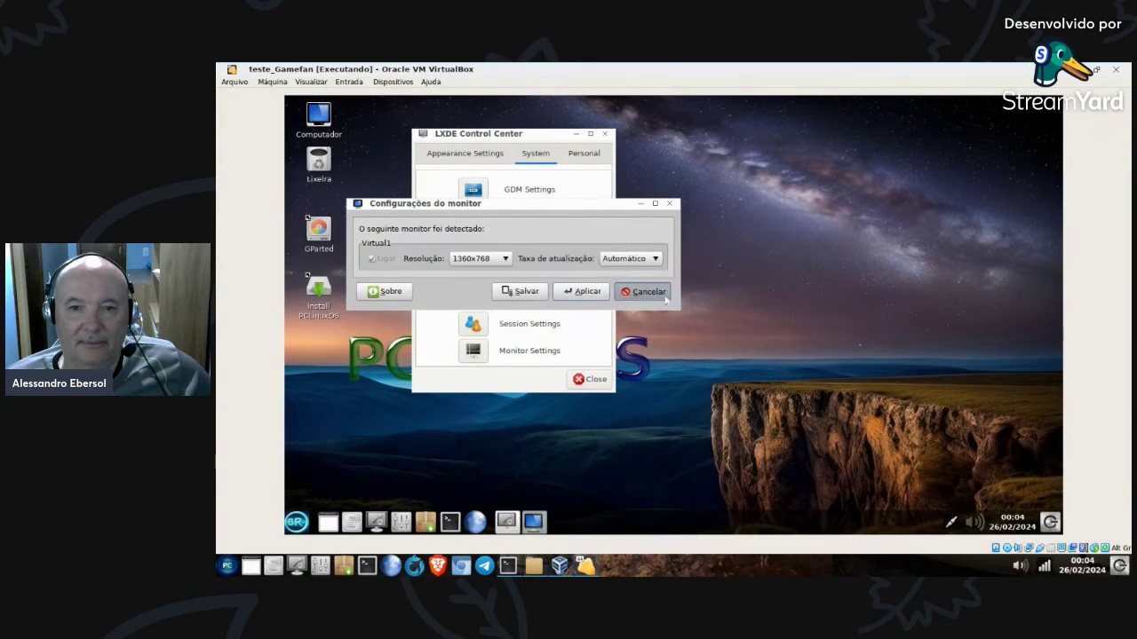
{"action": "left_click", "coordinate": [665, 299]}
{"action": "left_click", "coordinate": [593, 379]}
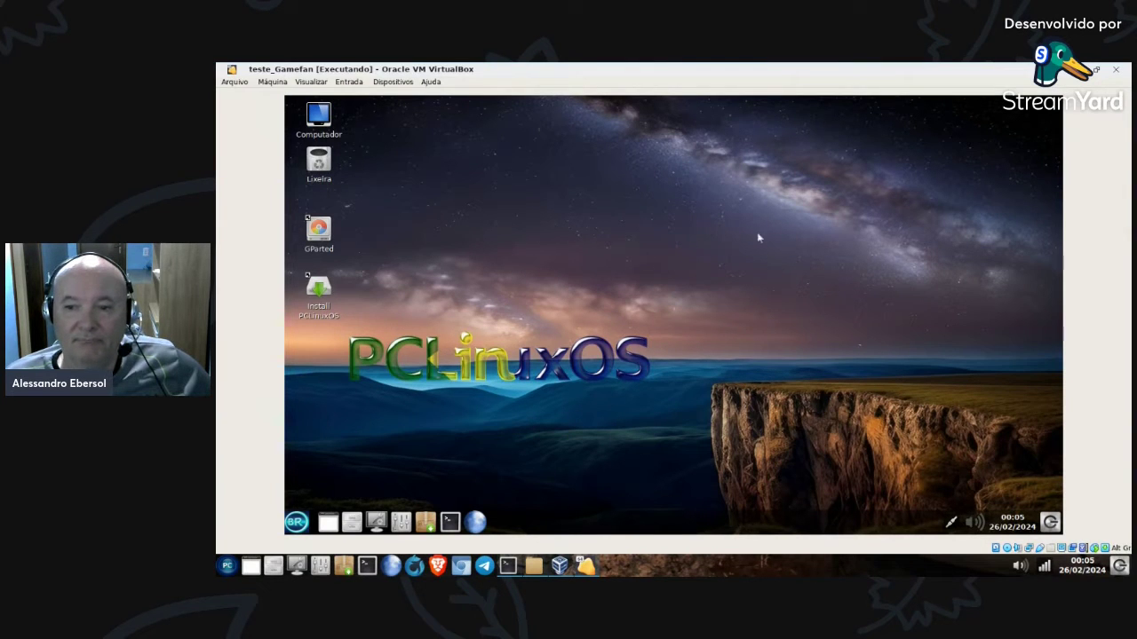
{"action": "left_click", "coordinate": [301, 527]}
{"action": "left_click", "coordinate": [301, 528]}
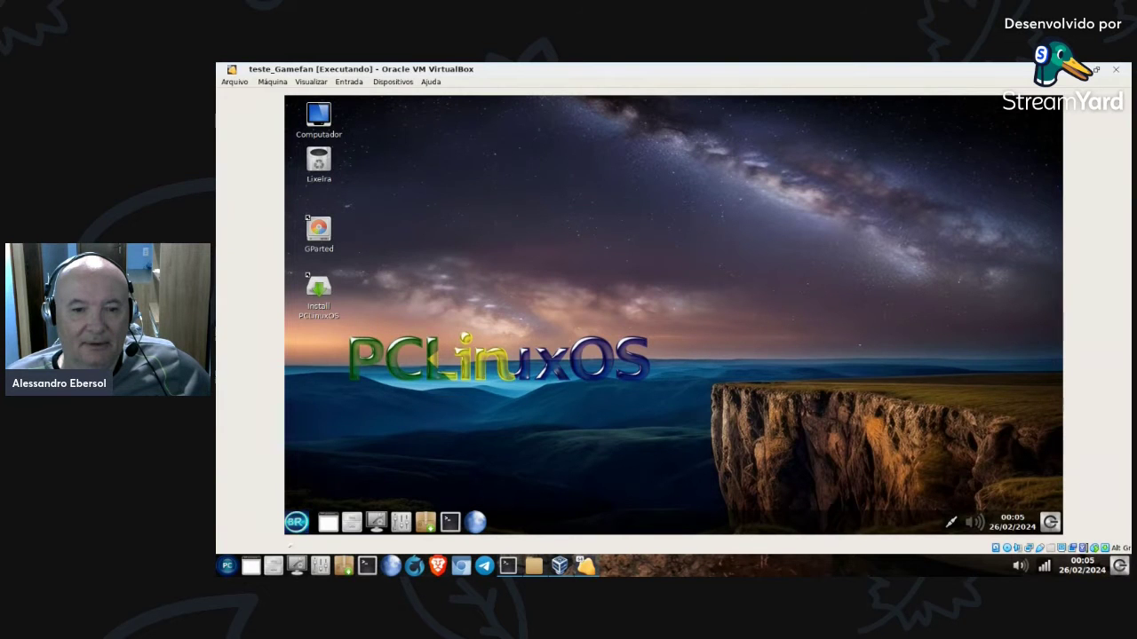
{"action": "left_click", "coordinate": [294, 531]}
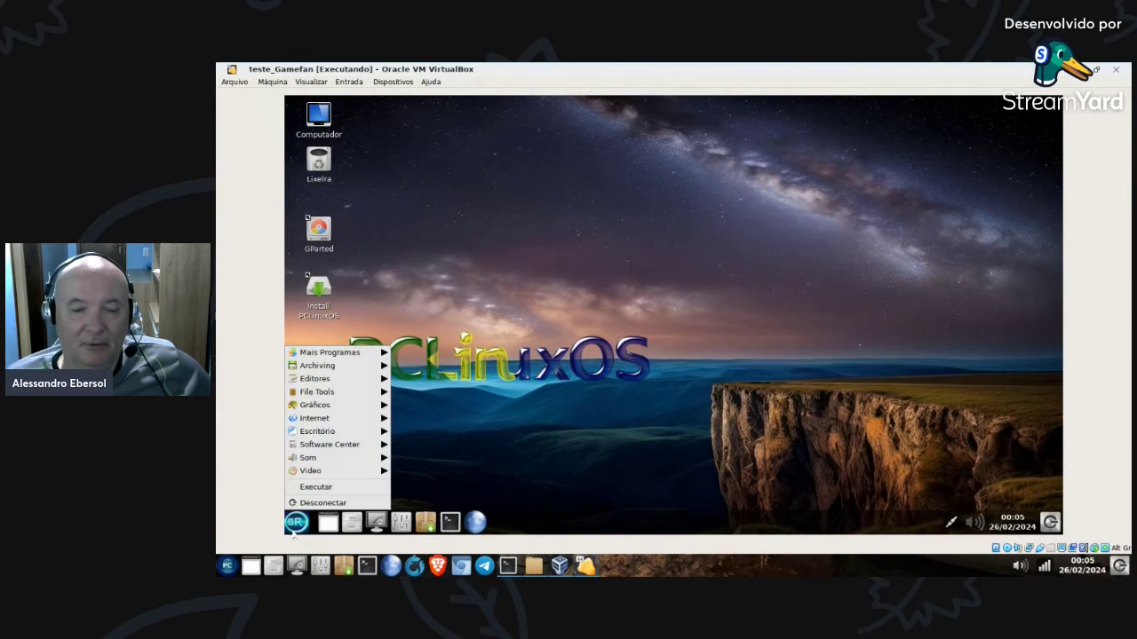
{"action": "left_click", "coordinate": [295, 523]}
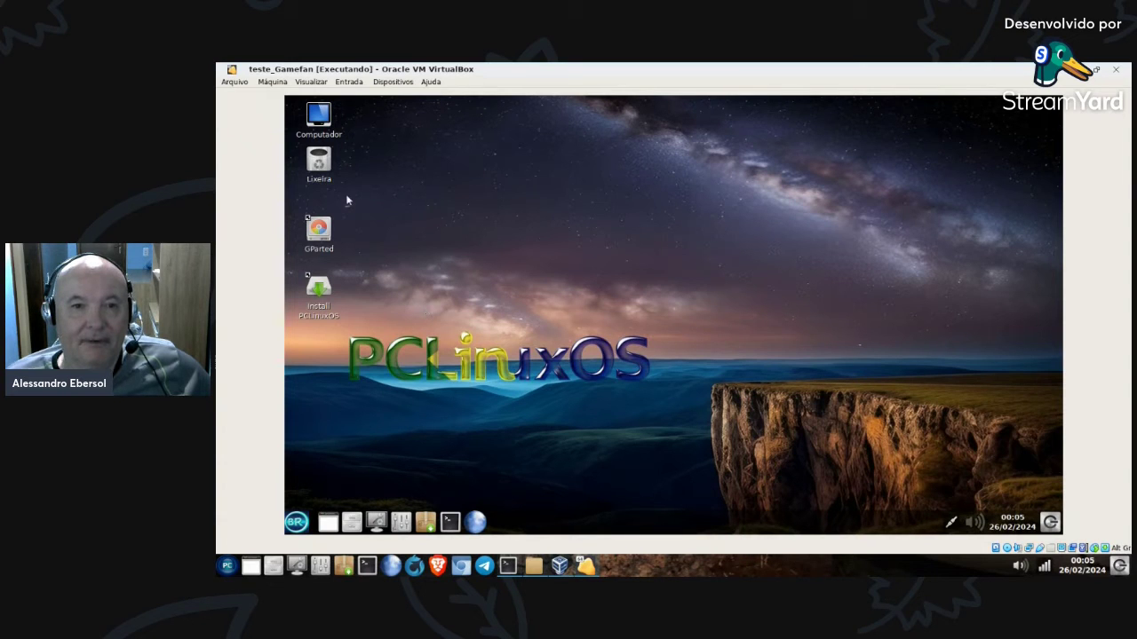
Step: Open GParted with the root password, inspect the /dev/sda1 partition and close the partition editor
{"action": "double_click", "coordinate": [327, 235]}
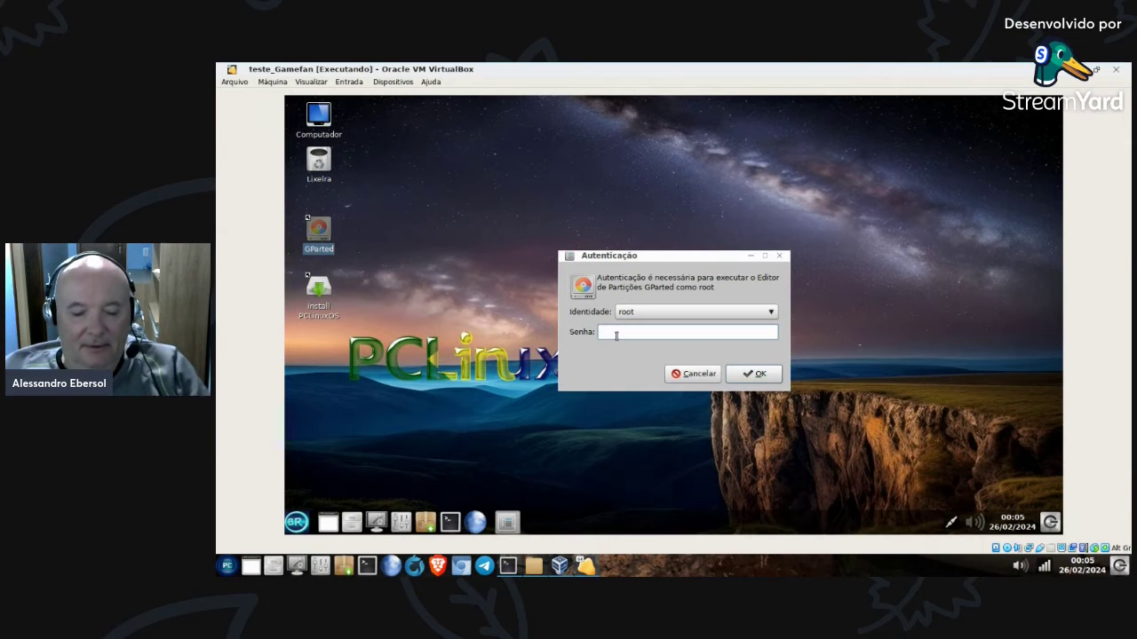
{"action": "type", "text": "••••"}
{"action": "key", "text": "Return"}
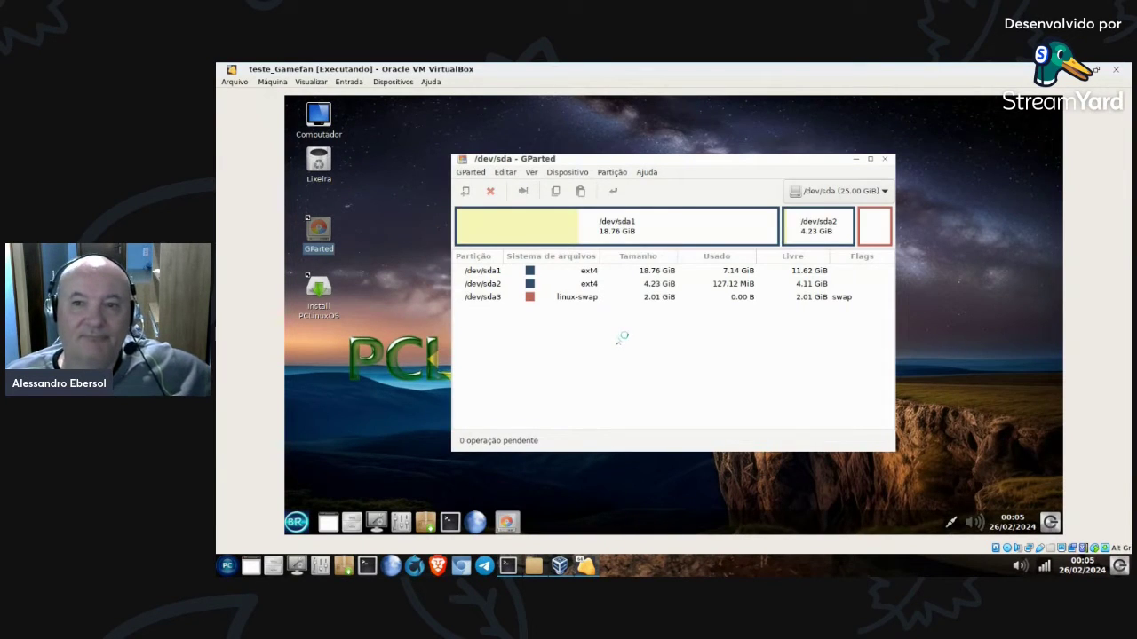
{"action": "left_click", "coordinate": [644, 224]}
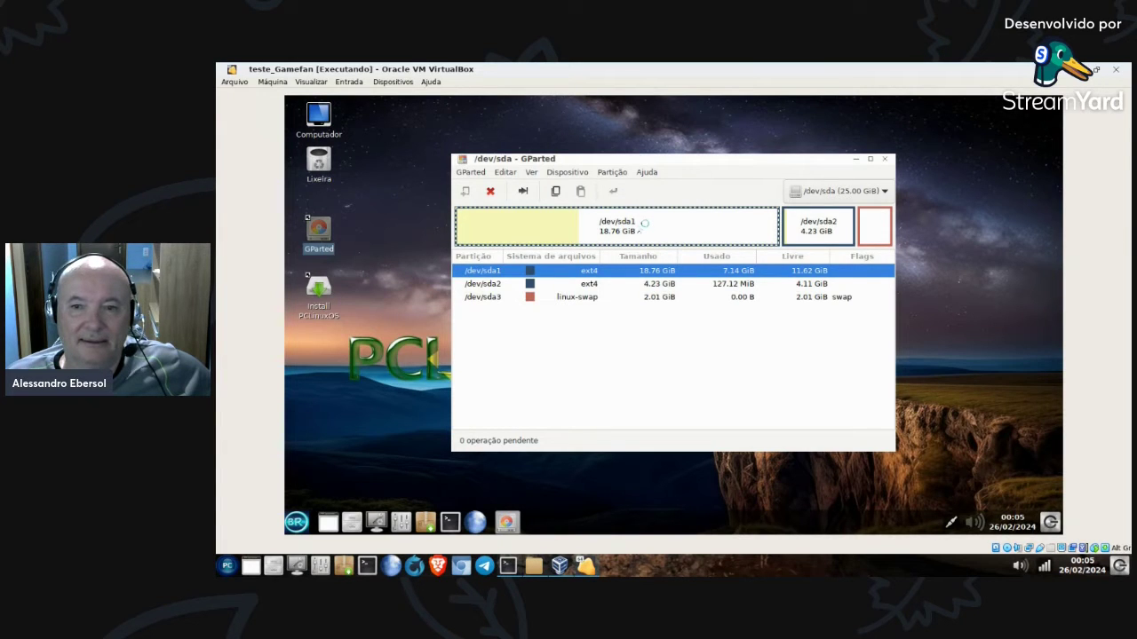
{"action": "left_click", "coordinate": [886, 159]}
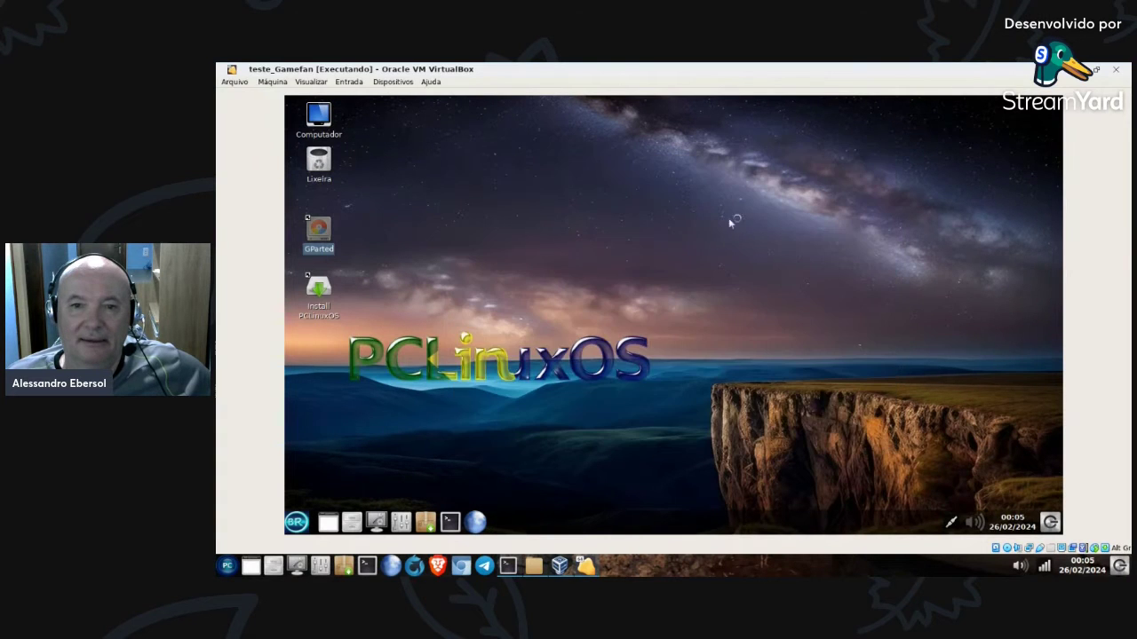
Step: Launch the PCLinuxOS installation wizard and choose to use the existing partitions on the hard disk
{"action": "double_click", "coordinate": [320, 291]}
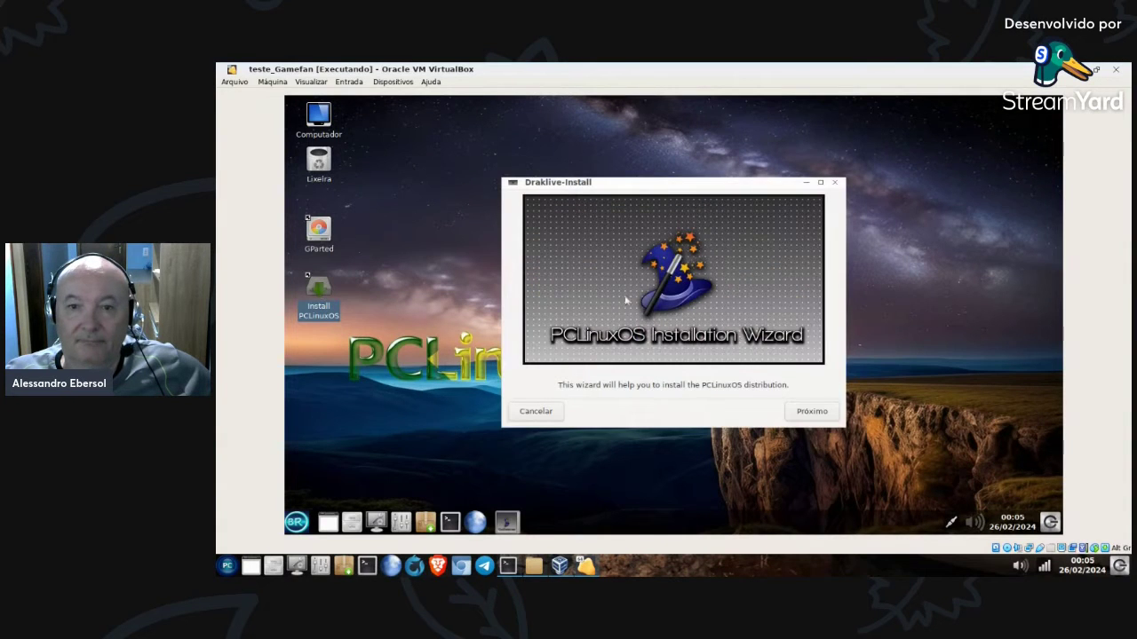
{"action": "left_click", "coordinate": [822, 418]}
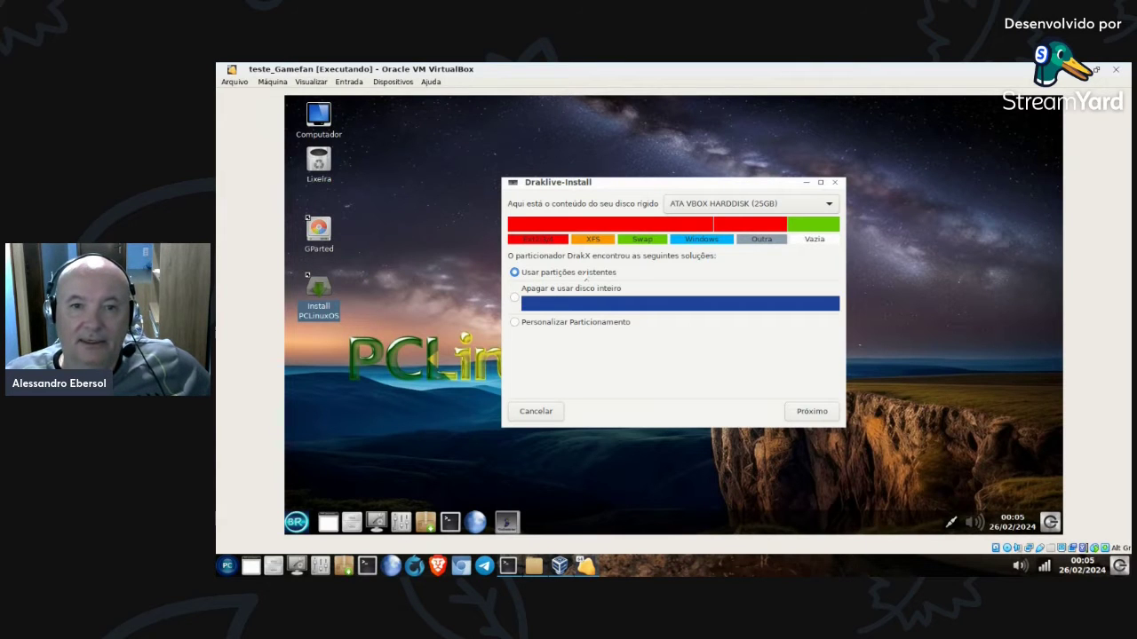
{"action": "left_click", "coordinate": [820, 421]}
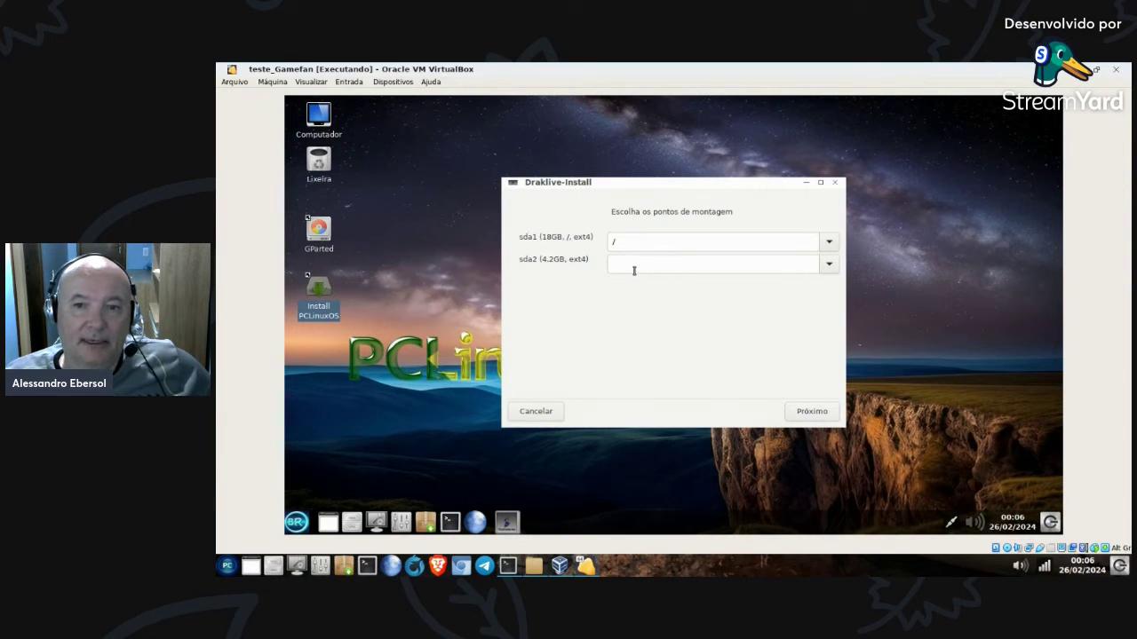
Step: Assign the /home mount point to sda2 and confirm formatting of sda1 only
{"action": "left_click", "coordinate": [826, 264]}
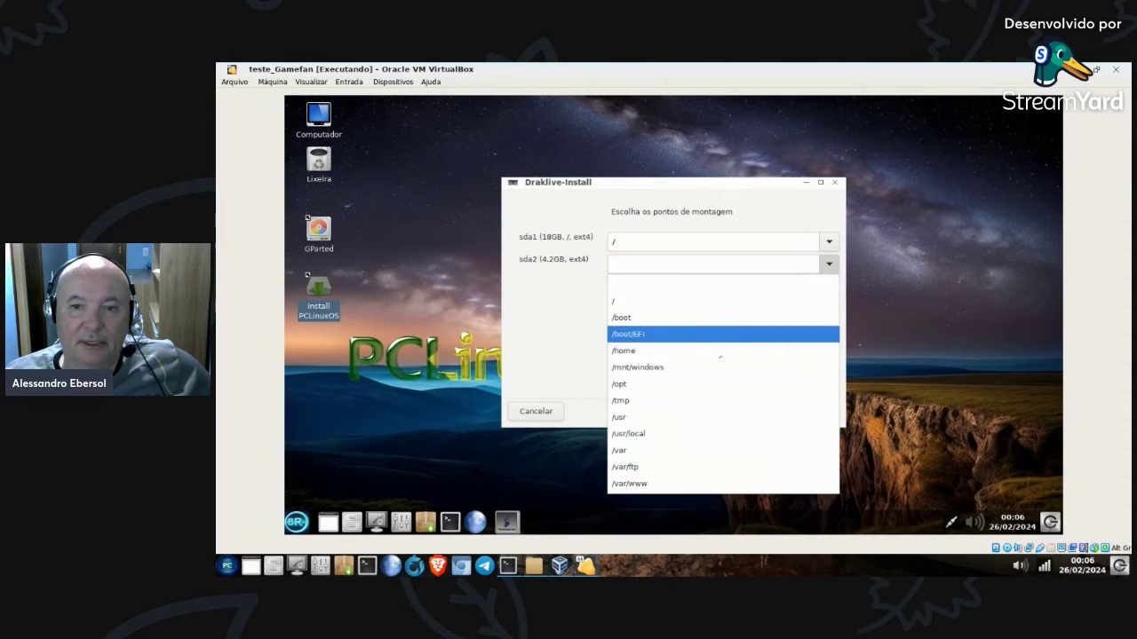
{"action": "left_click", "coordinate": [720, 355]}
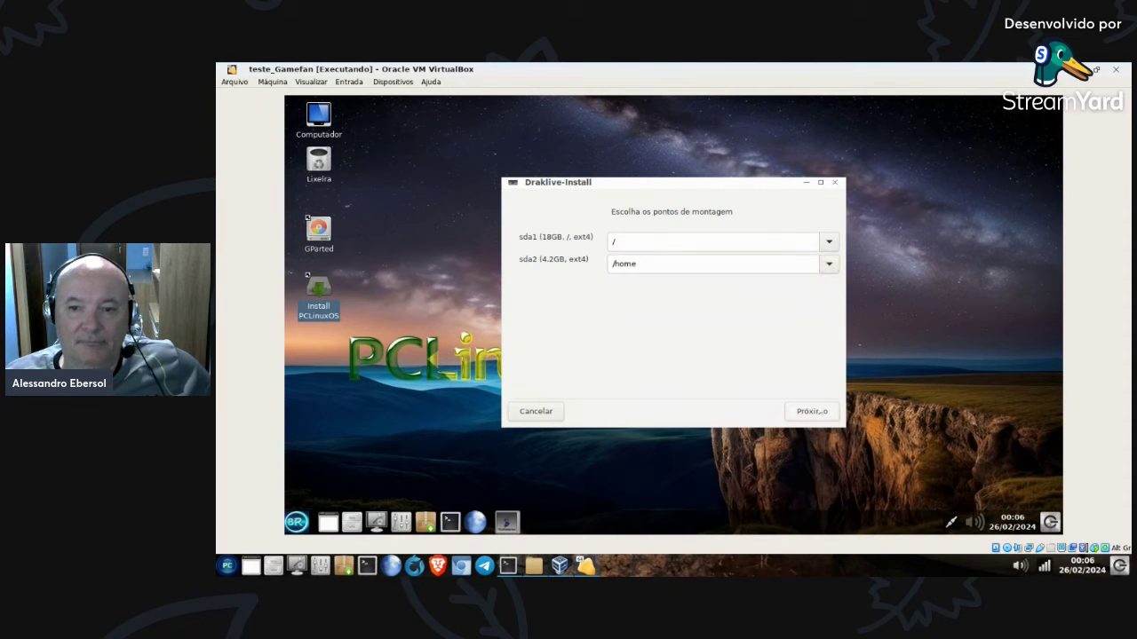
{"action": "left_click", "coordinate": [810, 411]}
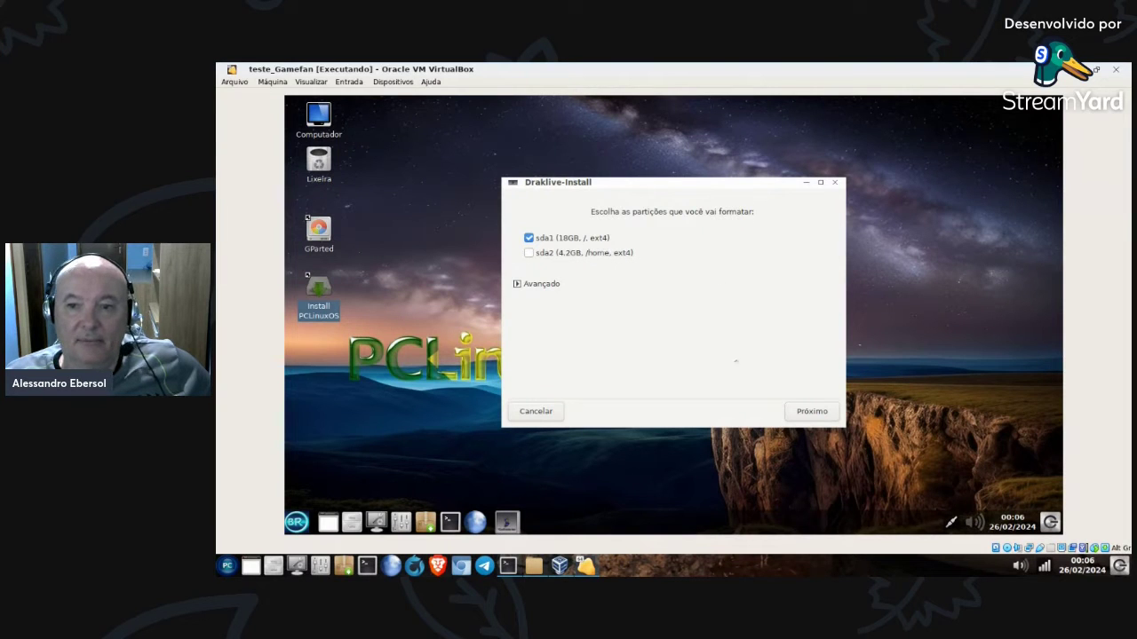
{"action": "left_click", "coordinate": [817, 414]}
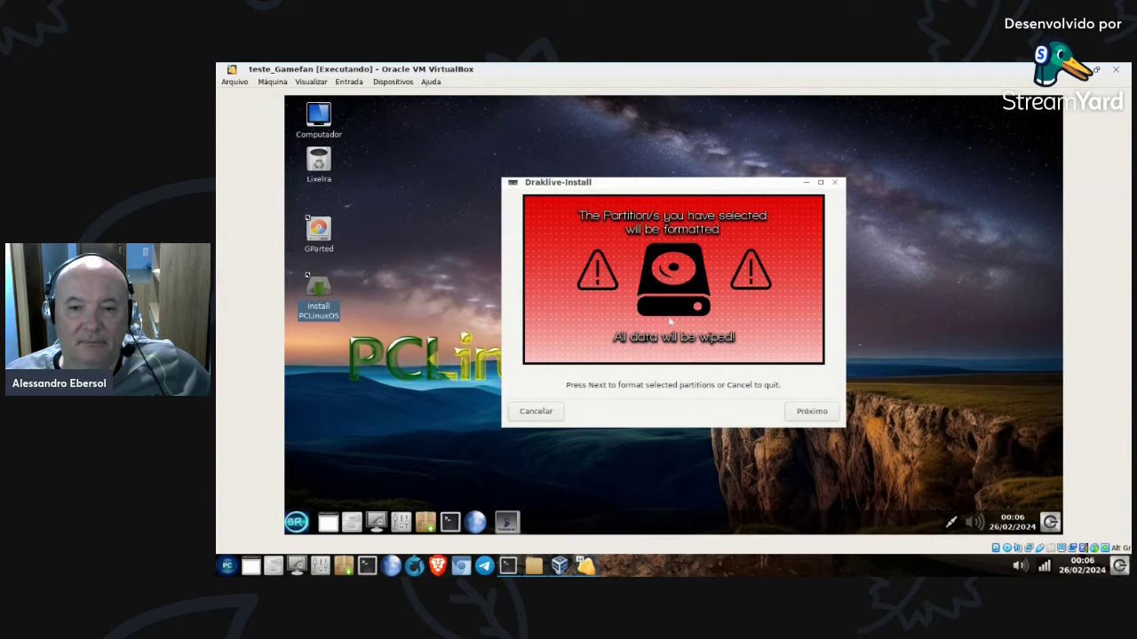
{"action": "left_click", "coordinate": [814, 418]}
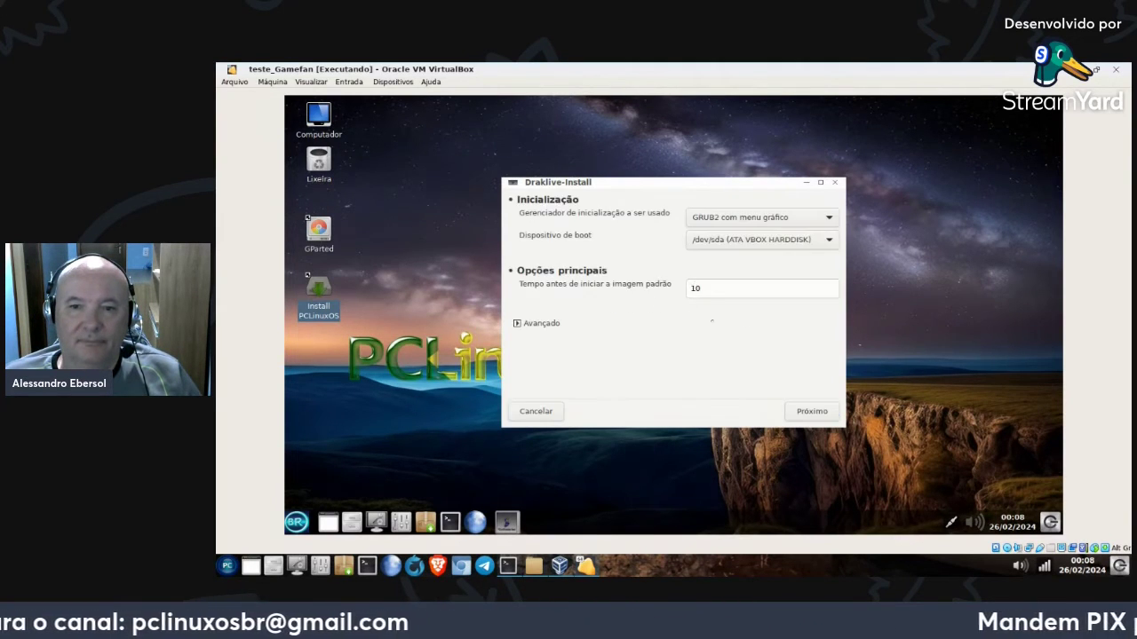
Step: Set the delay before booting the default image to 4 and accept GRUB2 with graphical menu on /dev/sda
{"action": "left_click", "coordinate": [711, 292]}
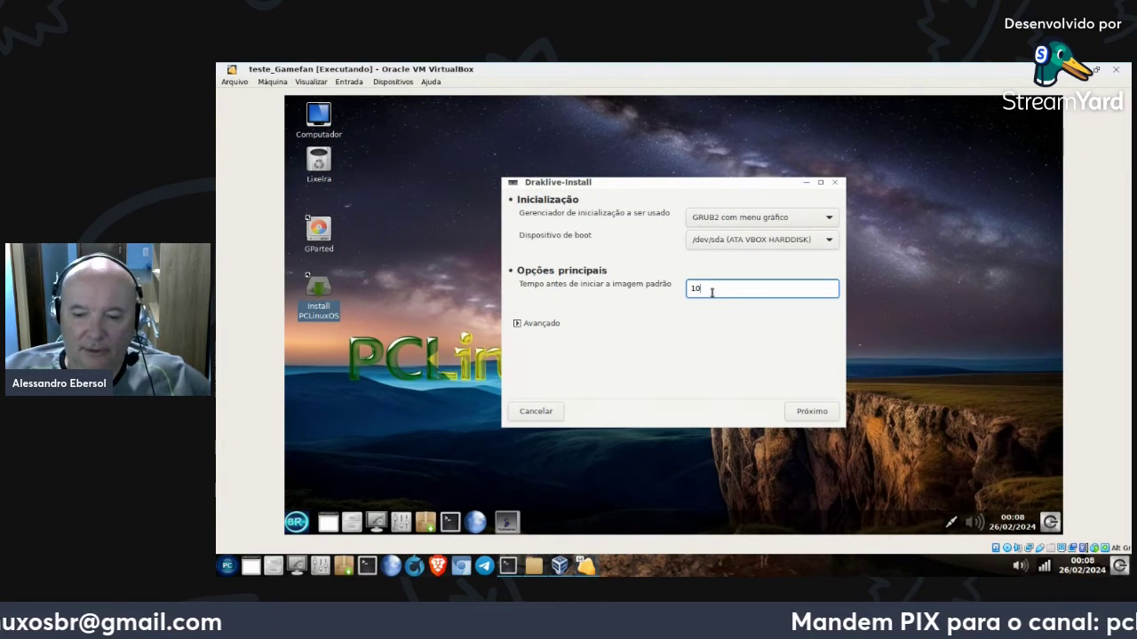
{"action": "key", "text": "BackSpace"}
{"action": "key", "text": "BackSpace"}
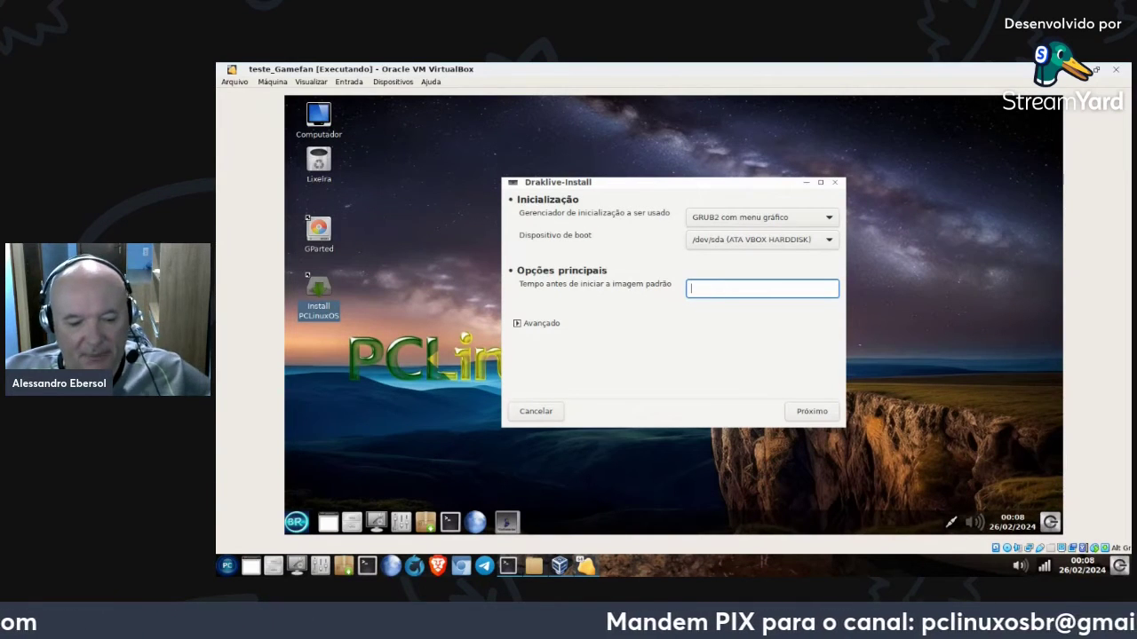
{"action": "type", "text": "4"}
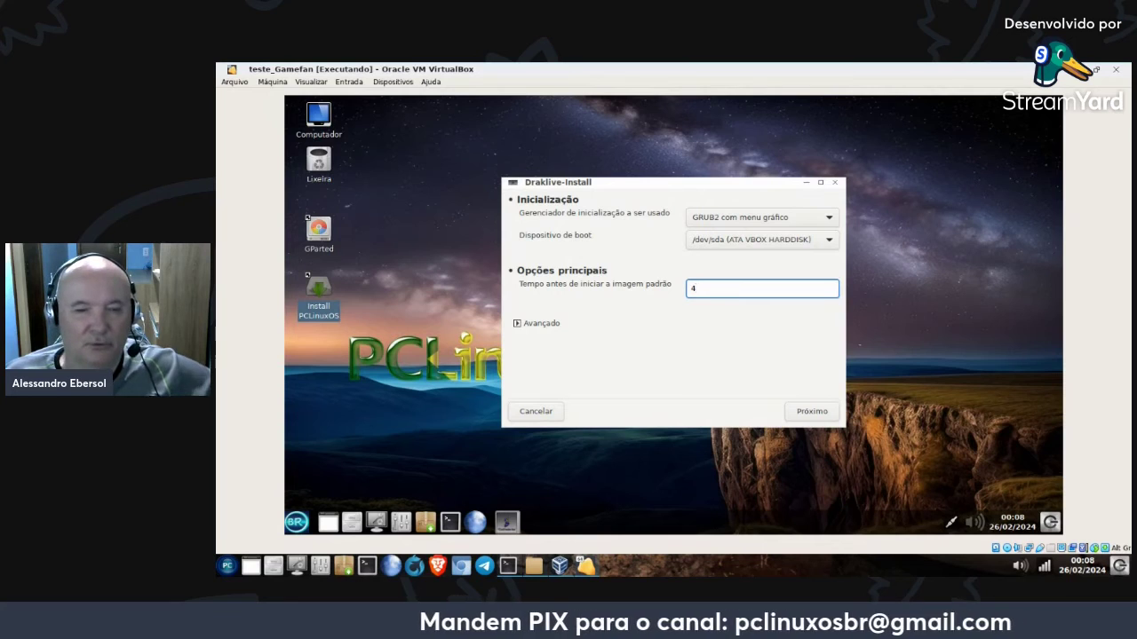
{"action": "left_click", "coordinate": [816, 420]}
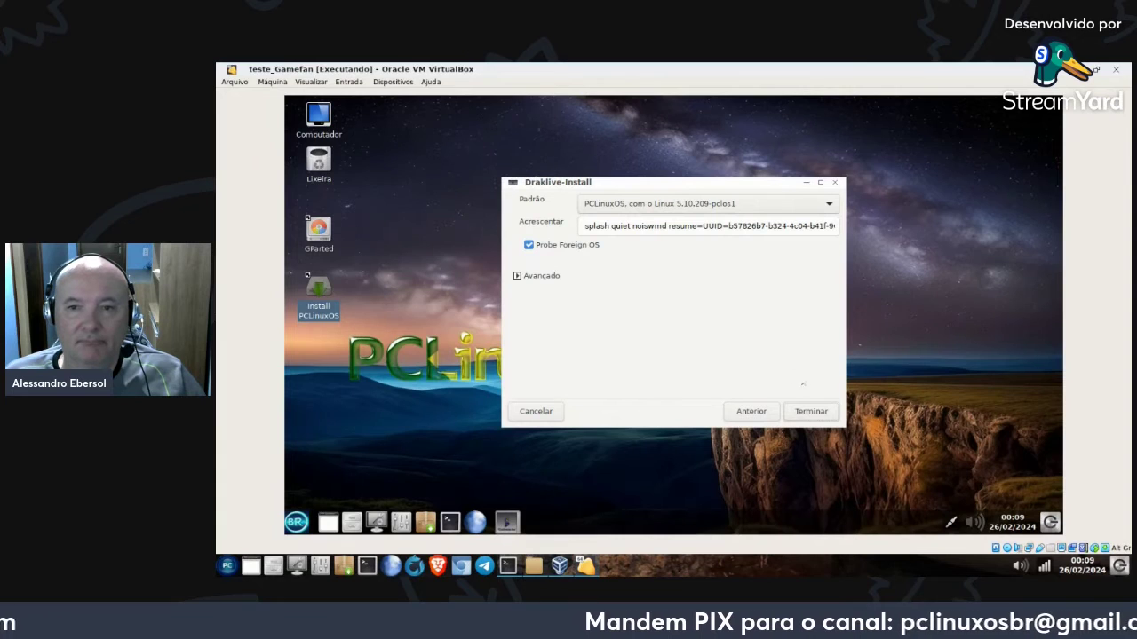
Step: Accept the default GRUB2 boot entry for Linux 5.10.209-pclos1 and finish the installation wizard
{"action": "left_click", "coordinate": [811, 412]}
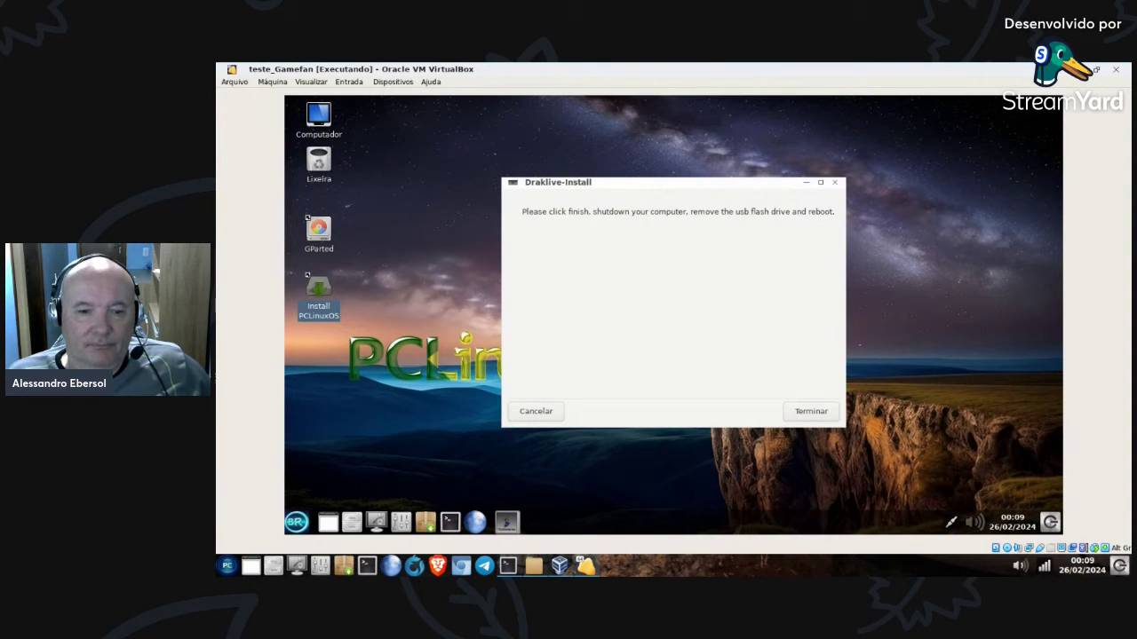
{"action": "left_click", "coordinate": [811, 412]}
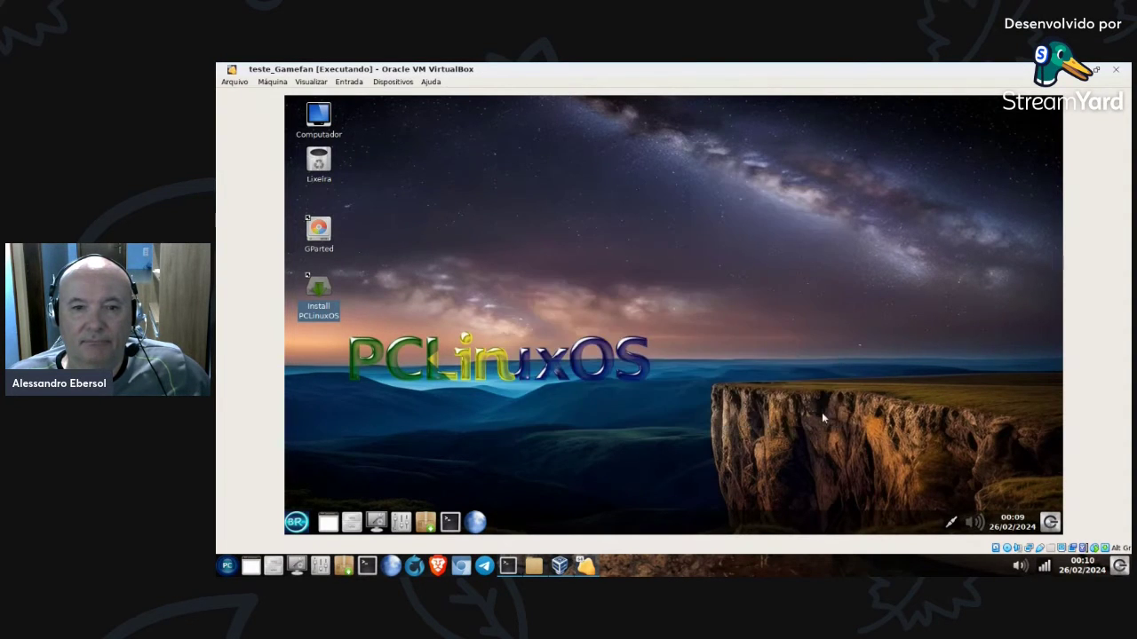
{"action": "left_click", "coordinate": [688, 331]}
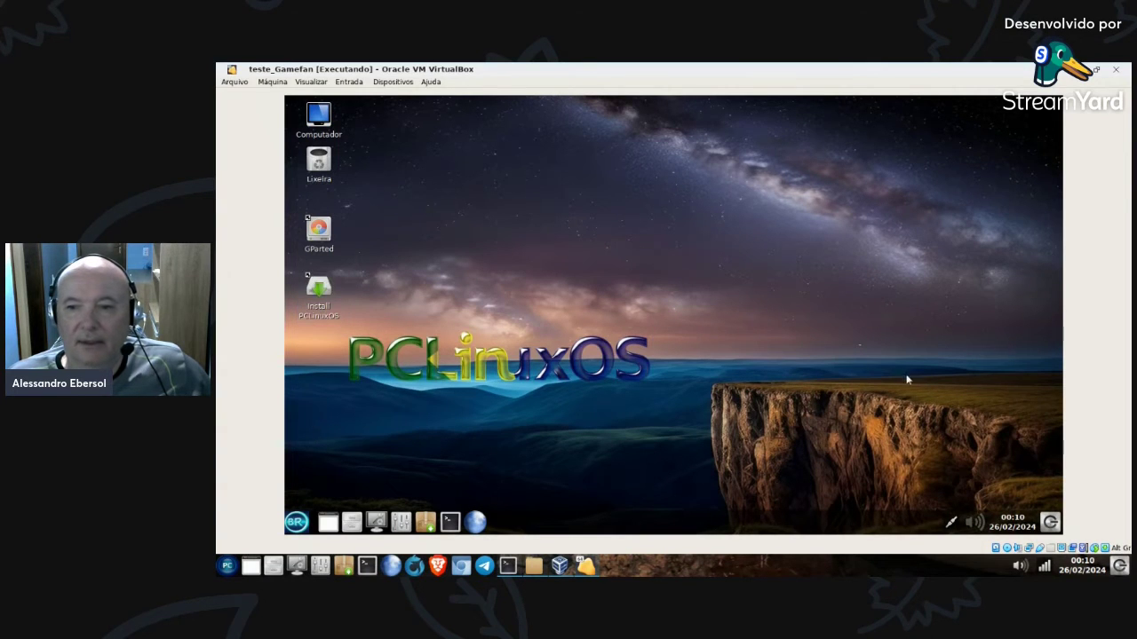
Step: Power off the live system and switch off the teste_Gamefan virtual machine
{"action": "left_click", "coordinate": [1051, 526]}
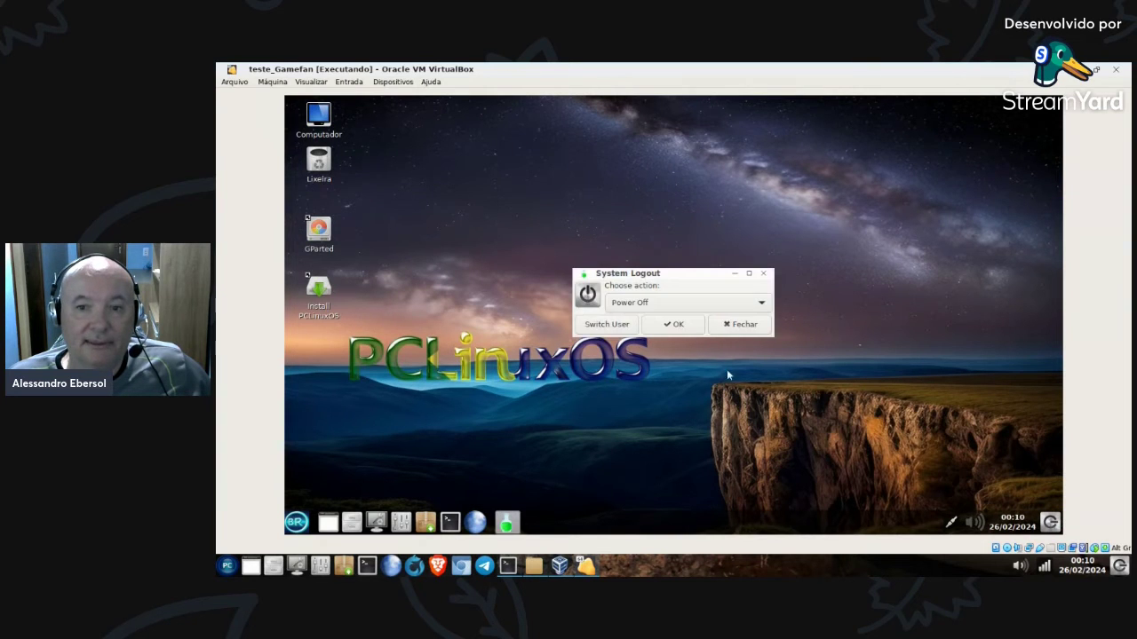
{"action": "left_click", "coordinate": [667, 326]}
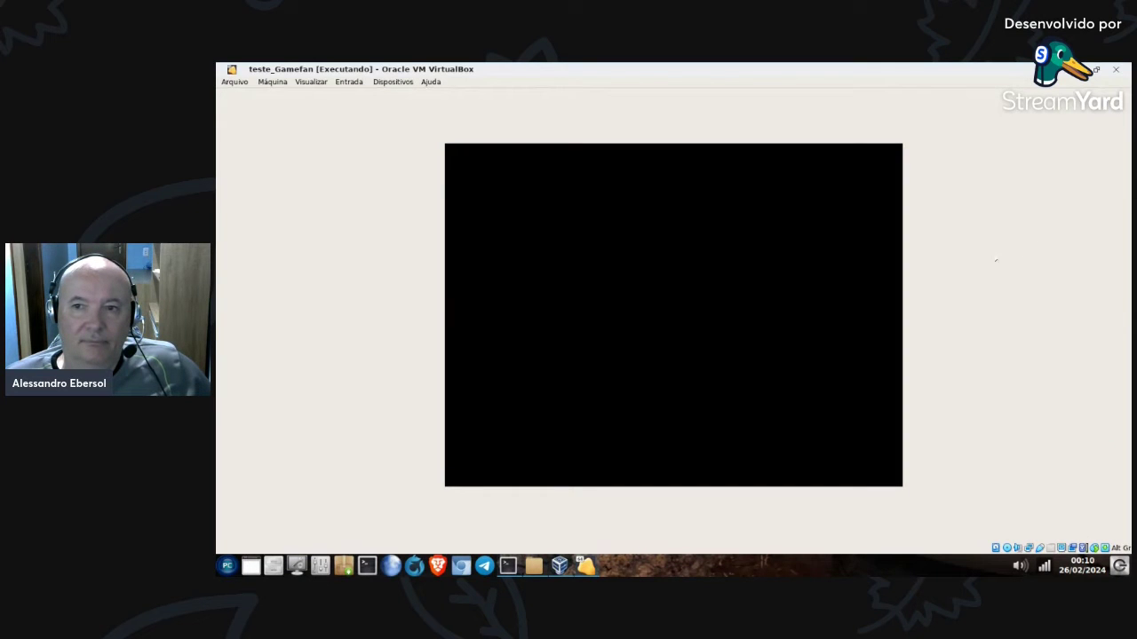
{"action": "left_click", "coordinate": [1115, 69]}
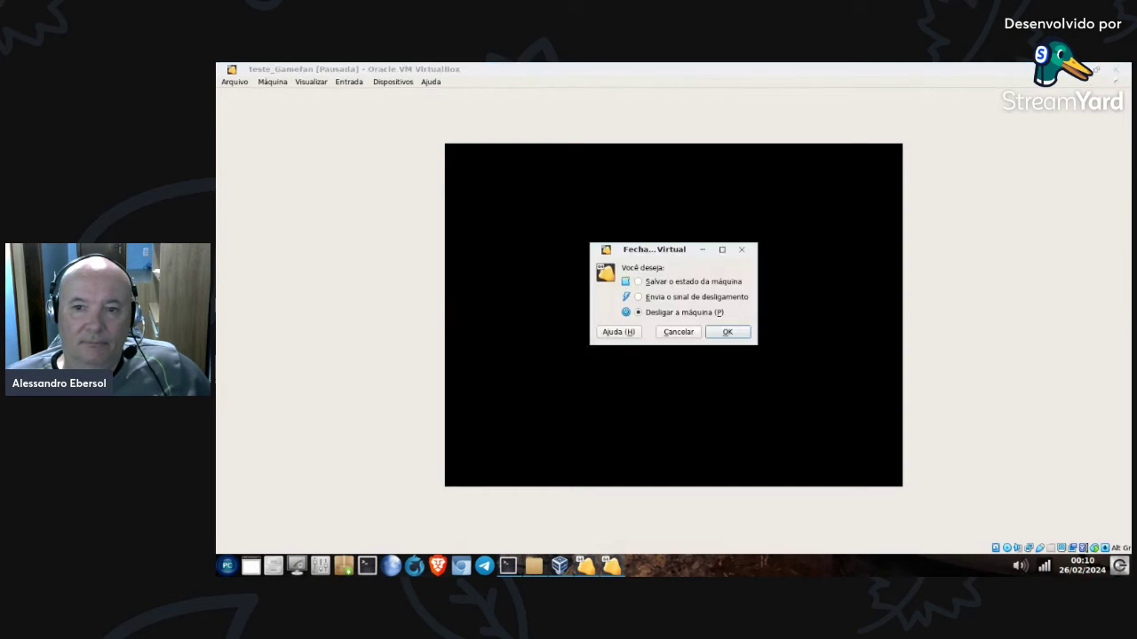
{"action": "left_click", "coordinate": [724, 333]}
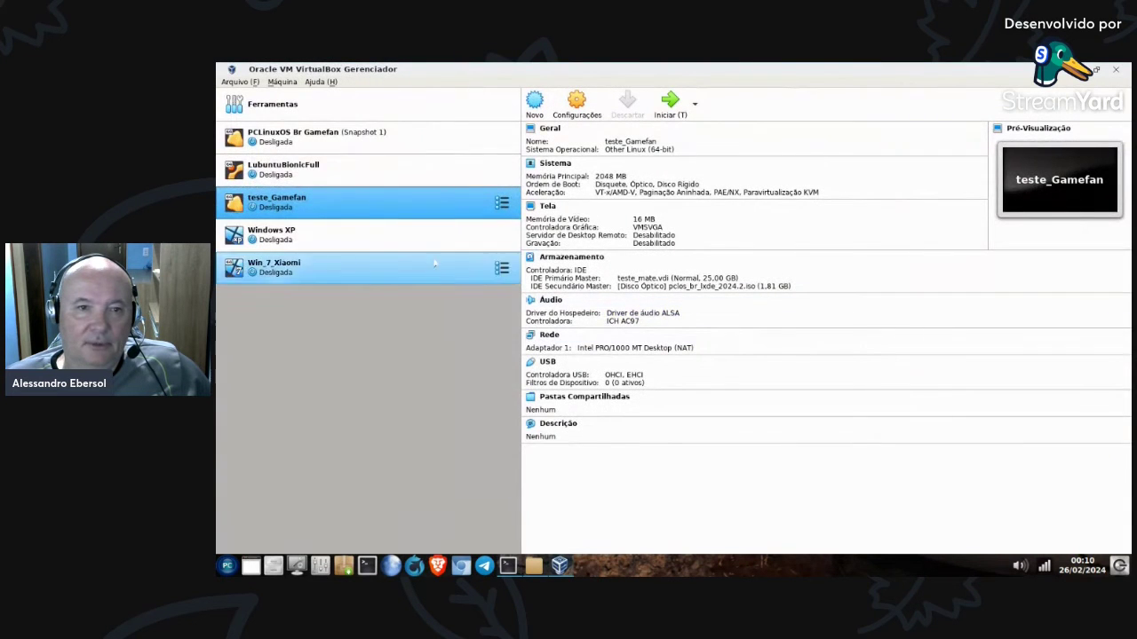
Step: Remove pclos_br_lxde_2024.2.iso from teste_Gamefan's optical drive, disable its Live CD/DVD option and save the settings
{"action": "left_click", "coordinate": [577, 103]}
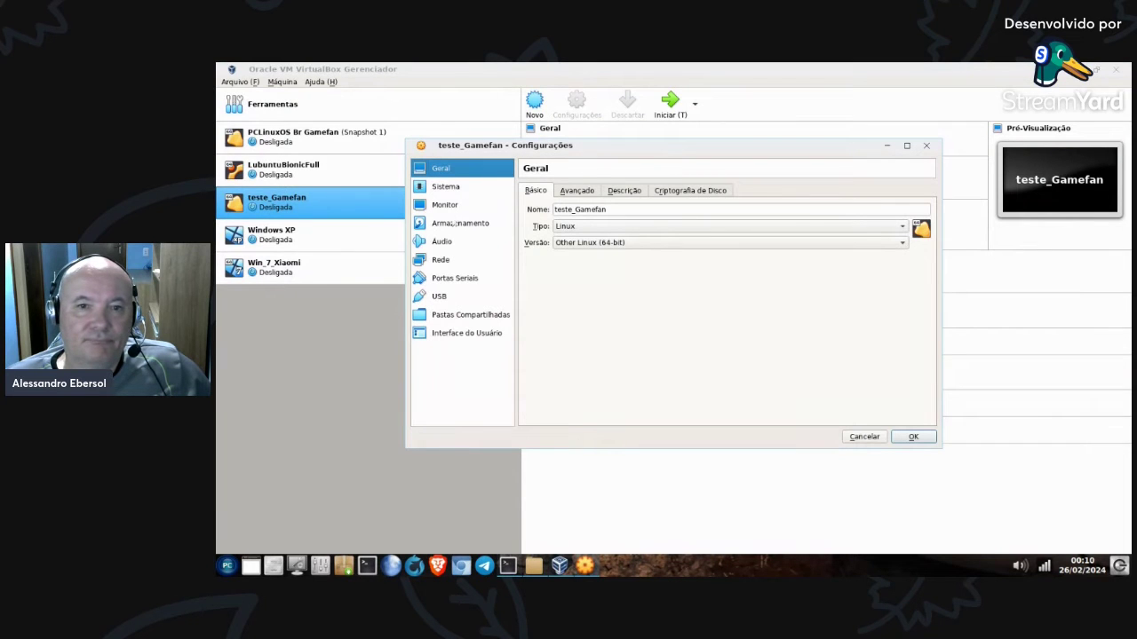
{"action": "left_click", "coordinate": [455, 223]}
{"action": "left_click", "coordinate": [578, 231]}
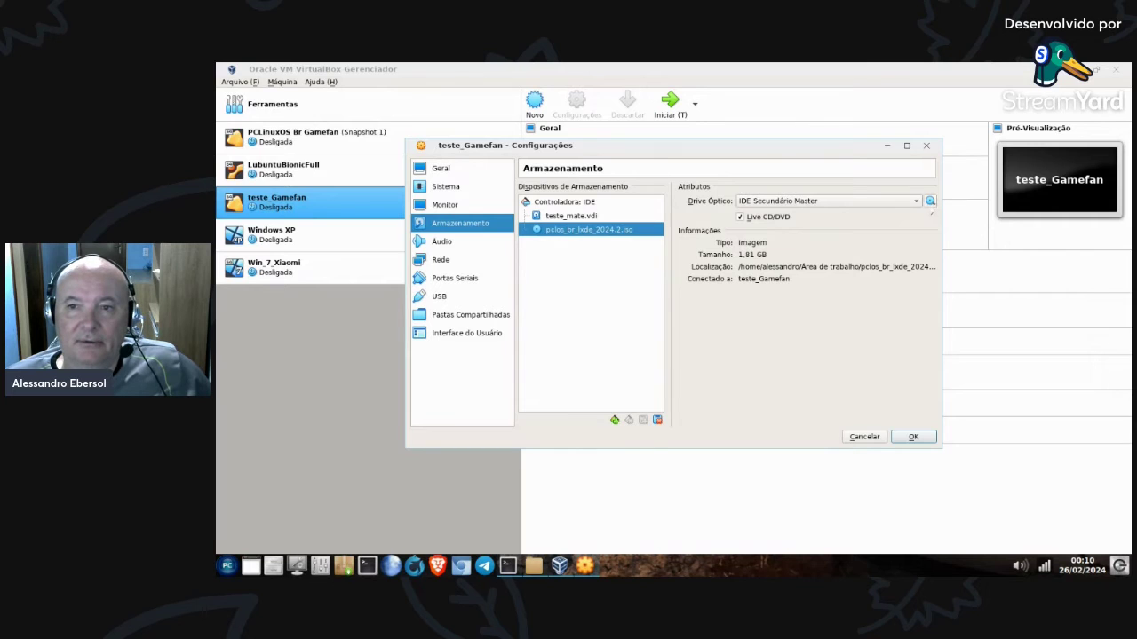
{"action": "left_click", "coordinate": [928, 202]}
{"action": "left_click", "coordinate": [916, 269]}
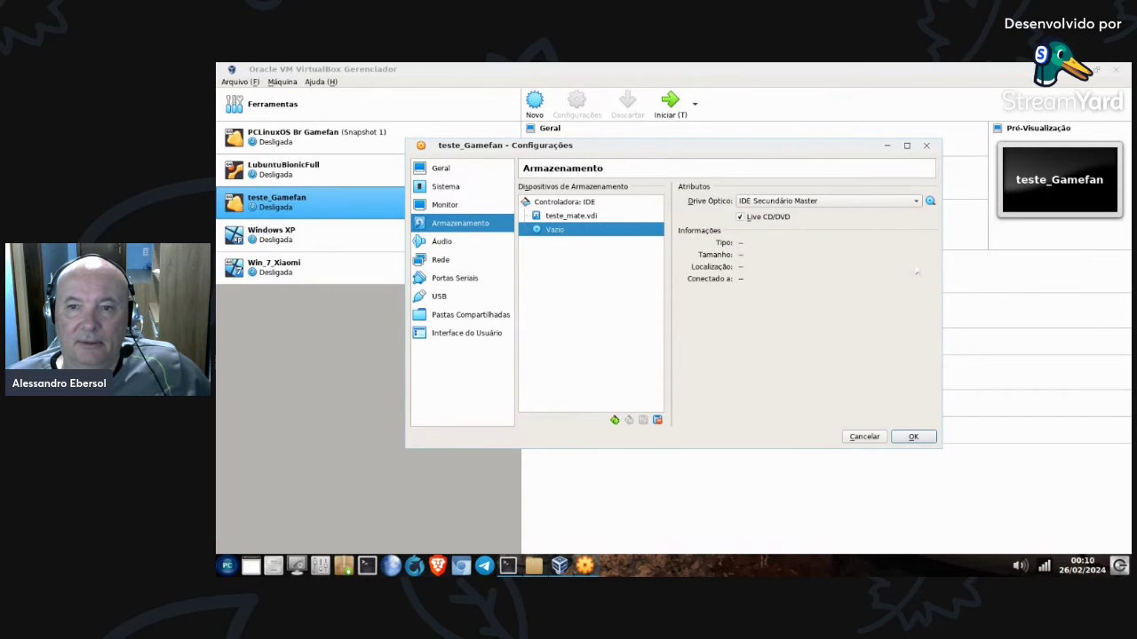
{"action": "left_click", "coordinate": [740, 216]}
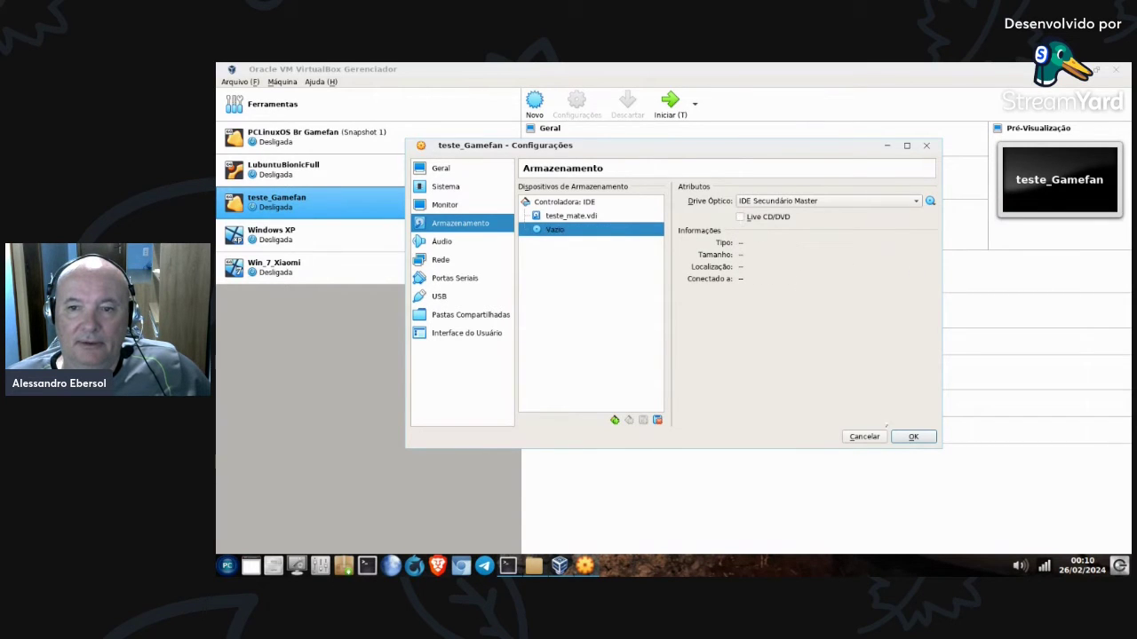
{"action": "left_click", "coordinate": [913, 437]}
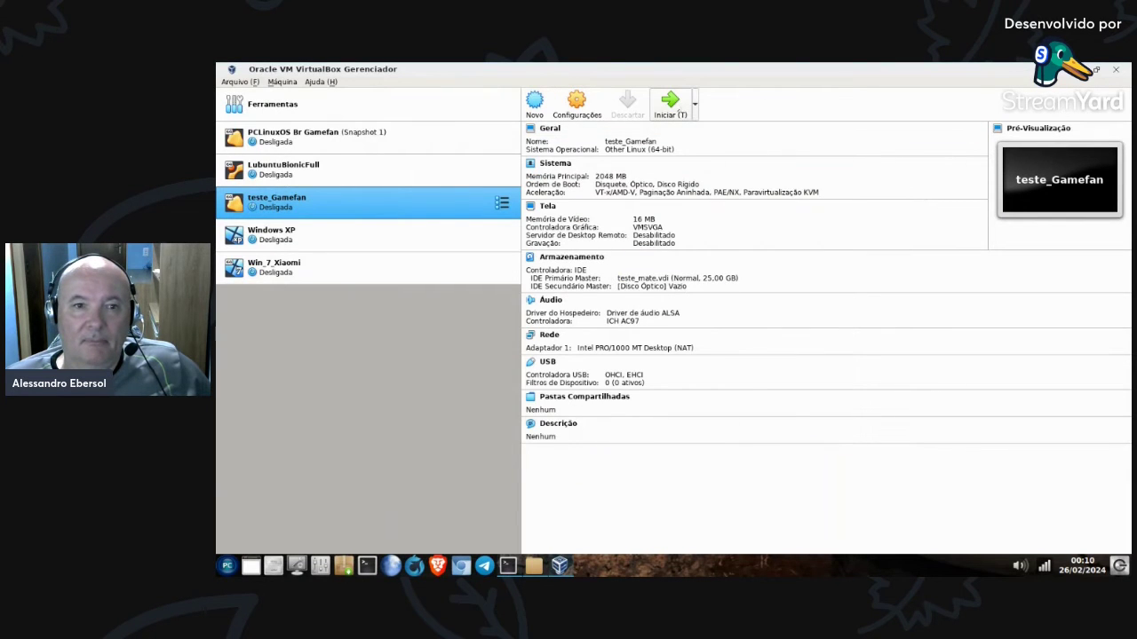
Step: Start the teste_Gamefan machine and boot the regular entry "PCLinuxOS, com o Linux 5.10.209-pclos1" from its hard disk
{"action": "left_click", "coordinate": [676, 107]}
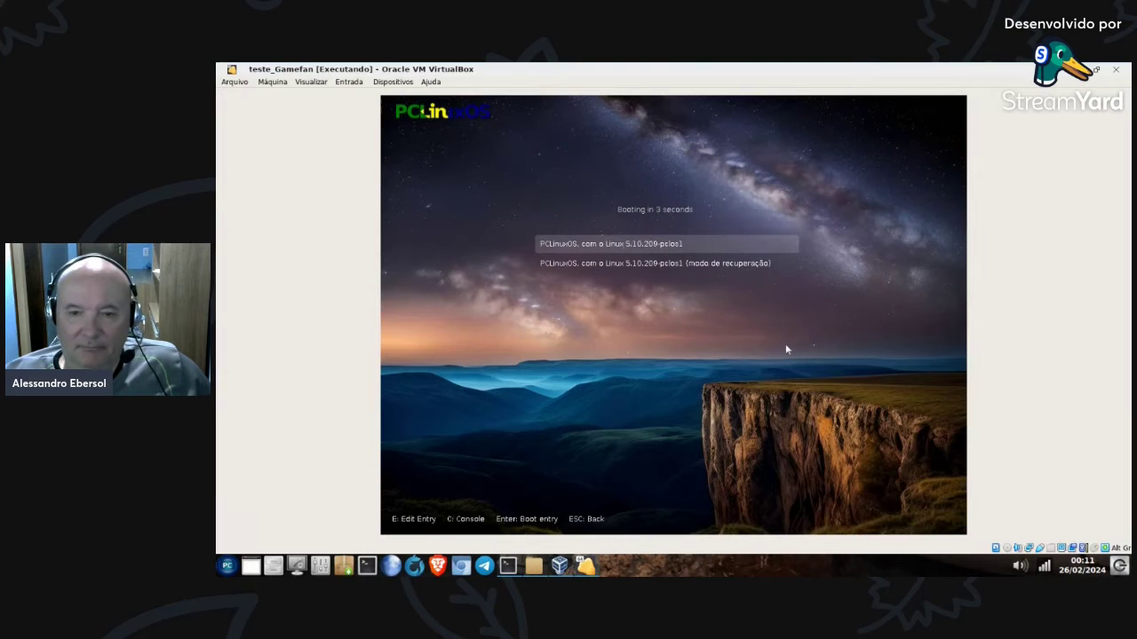
{"action": "key", "text": "Down"}
{"action": "key", "text": "Up"}
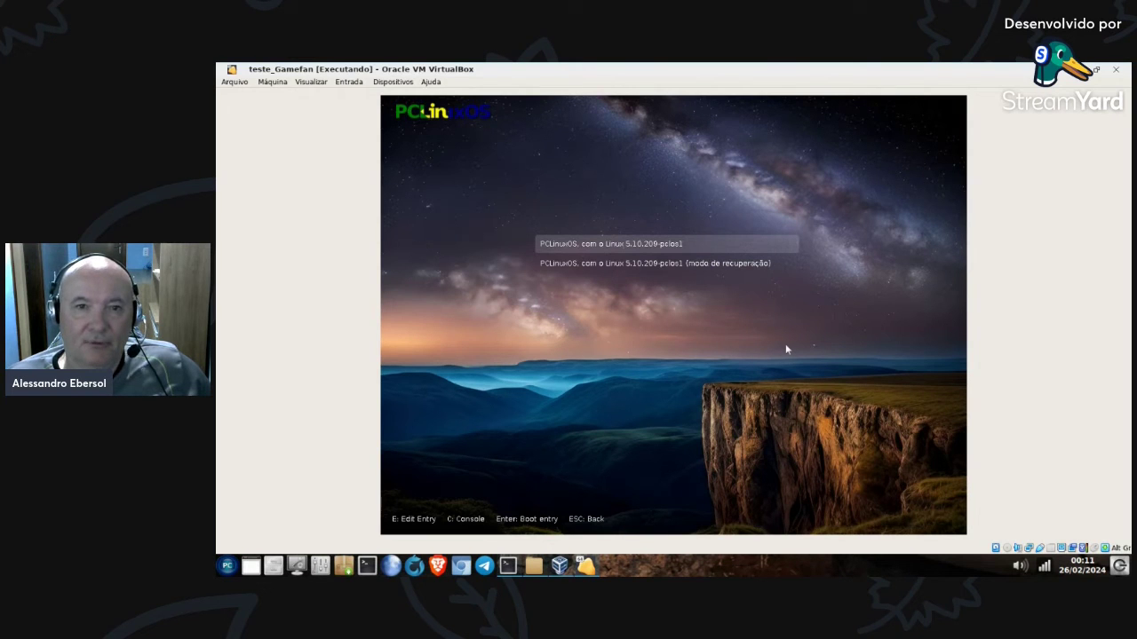
{"action": "key", "text": "Down"}
{"action": "key", "text": "Up"}
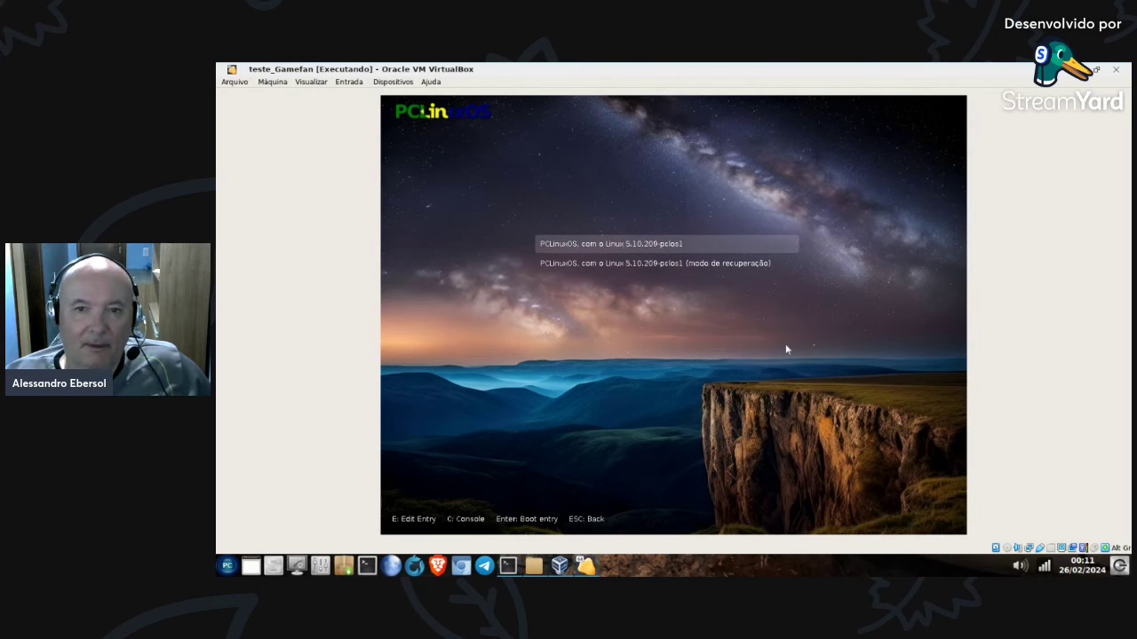
{"action": "key", "text": "Down"}
{"action": "key", "text": "Up"}
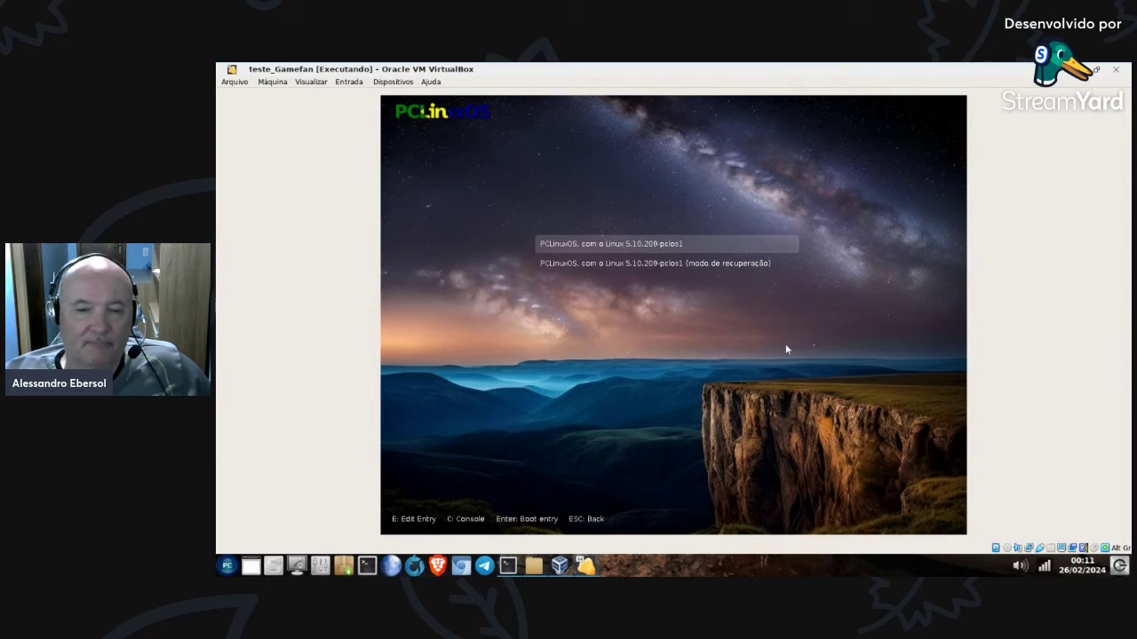
{"action": "key", "text": "Return"}
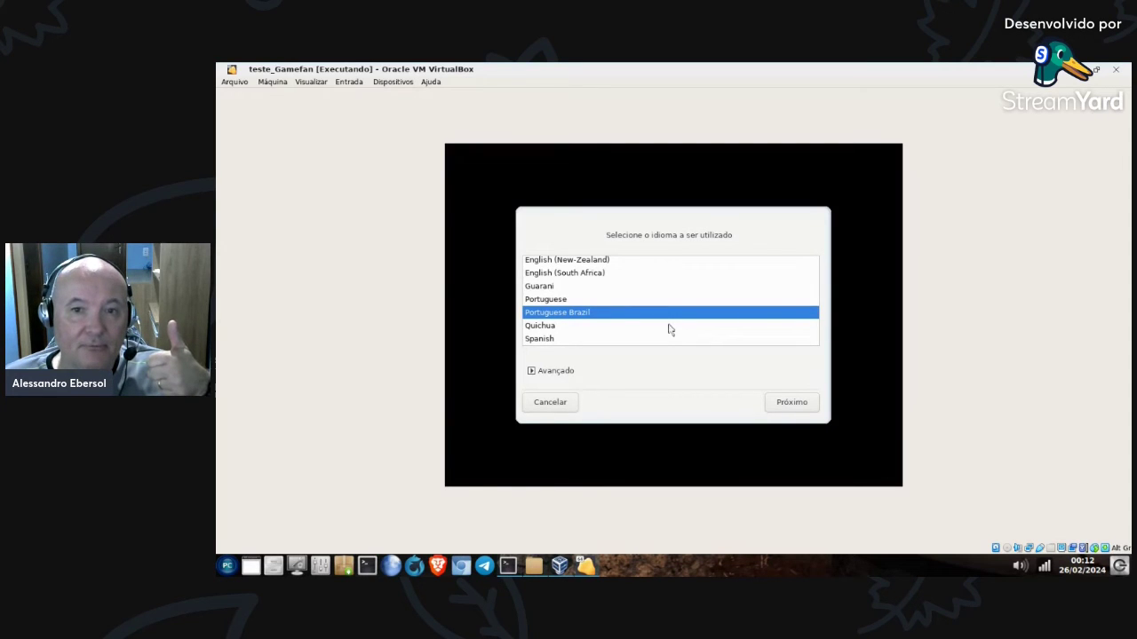
Step: Look through the available system languages, highlighting Spanish, Quichua and Guarani
{"action": "left_click", "coordinate": [575, 340]}
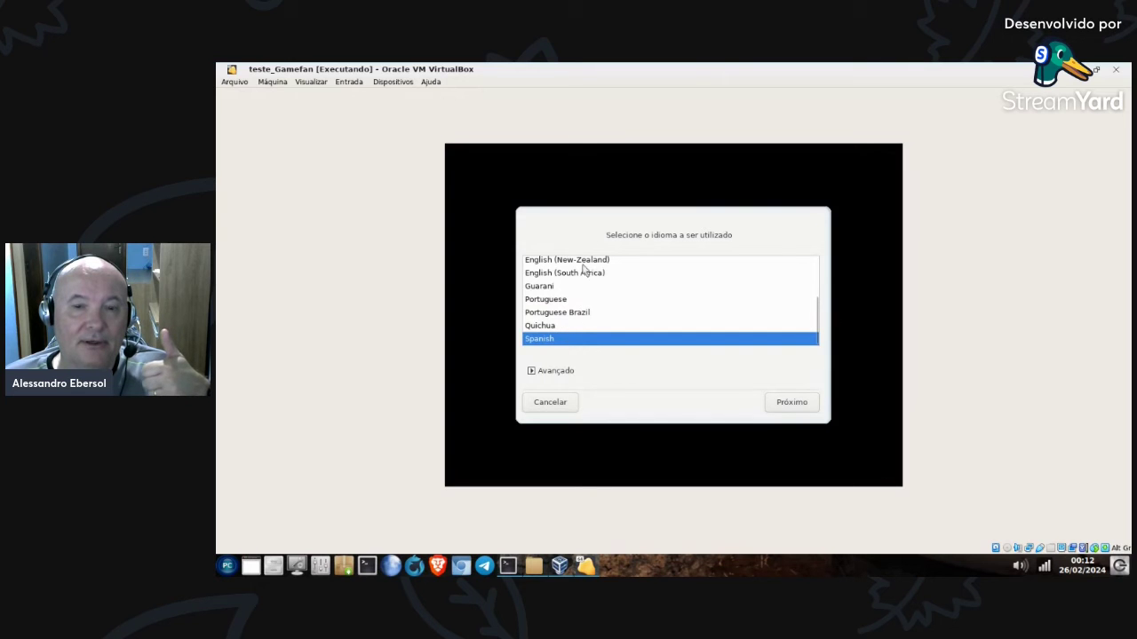
{"action": "left_click", "coordinate": [571, 328]}
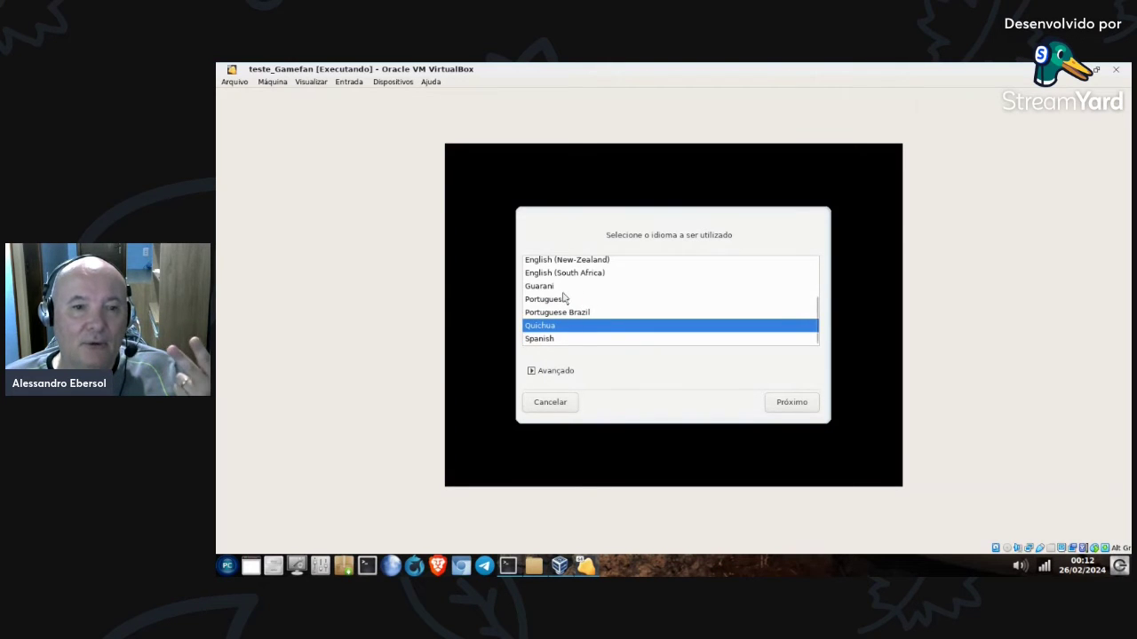
{"action": "left_click", "coordinate": [563, 293]}
{"action": "scroll", "coordinate": [706, 329], "scroll_direction": "up", "scroll_amount": 3}
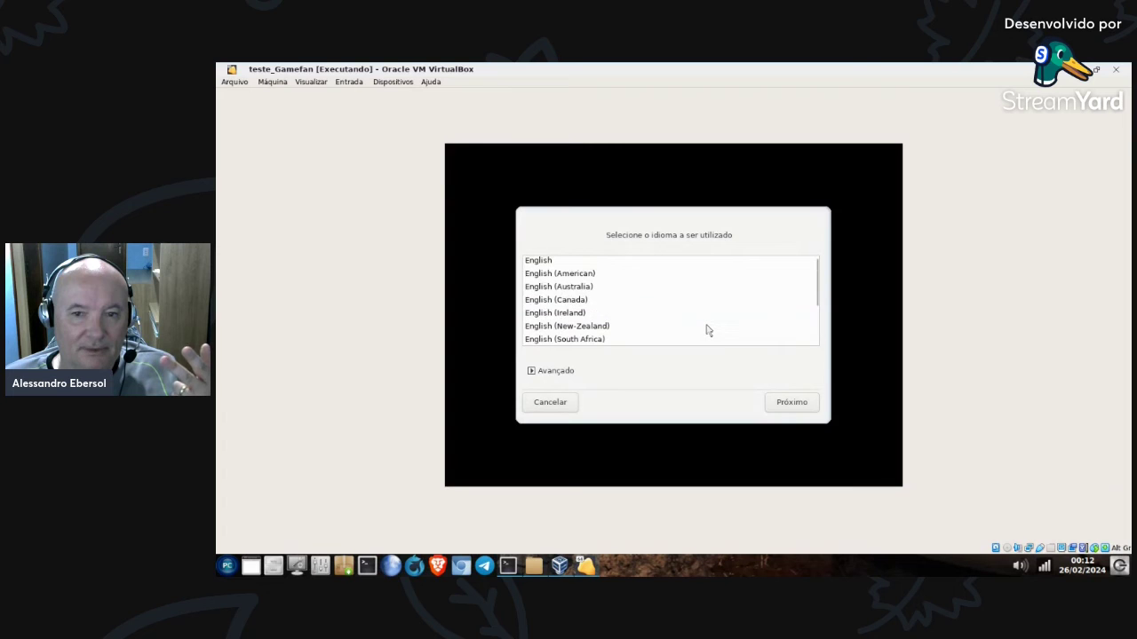
{"action": "scroll", "coordinate": [708, 331], "scroll_direction": "down", "scroll_amount": 3}
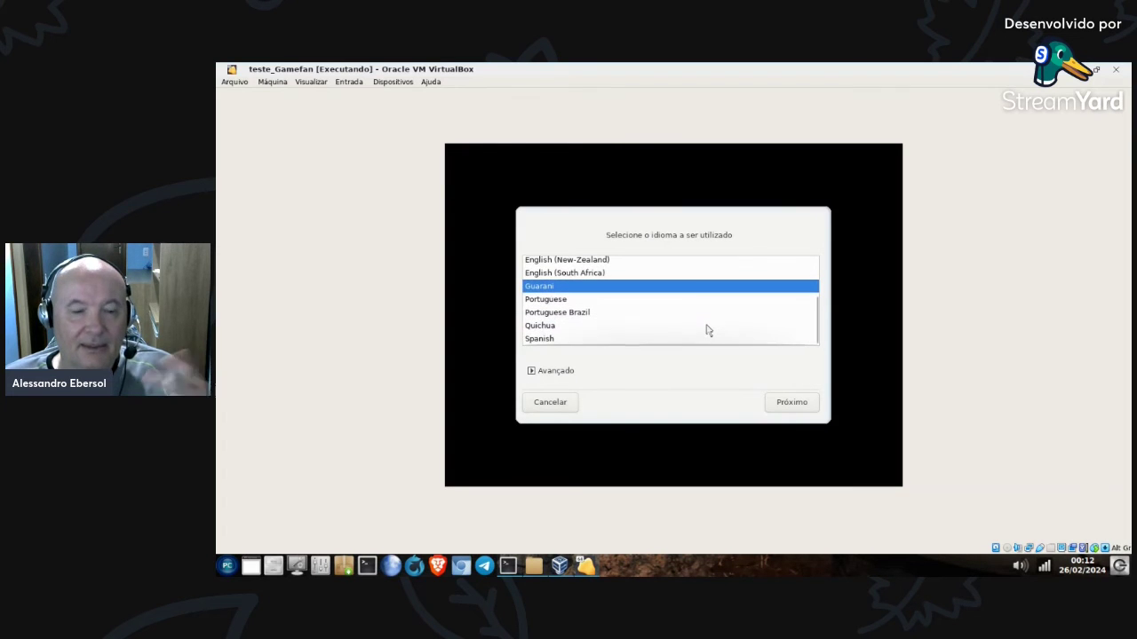